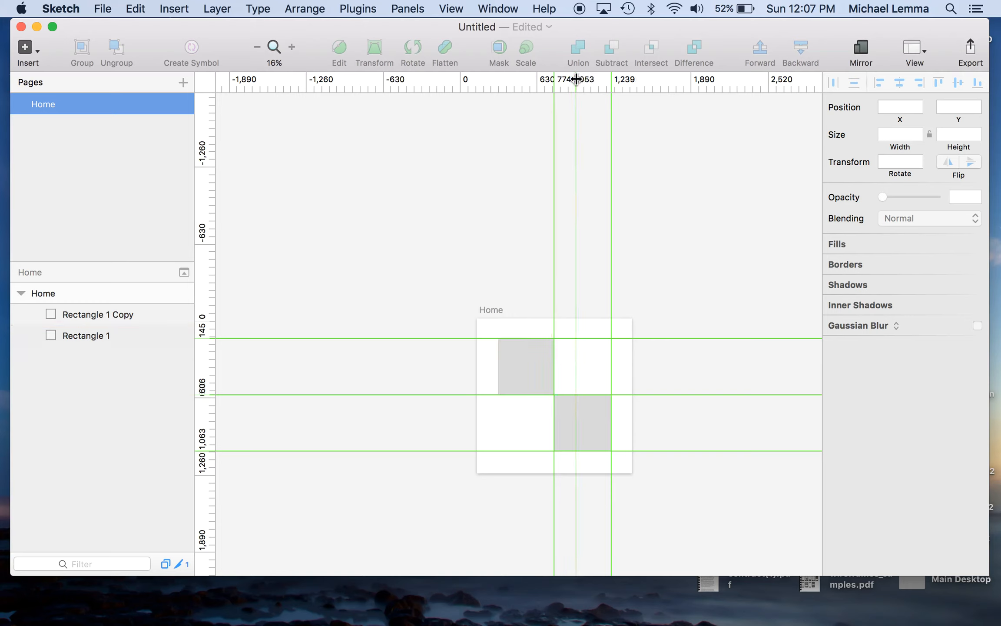
# Remove all vertical guides and all horizontal guides from the canvas.
pyautogui.rightClick(576, 79)
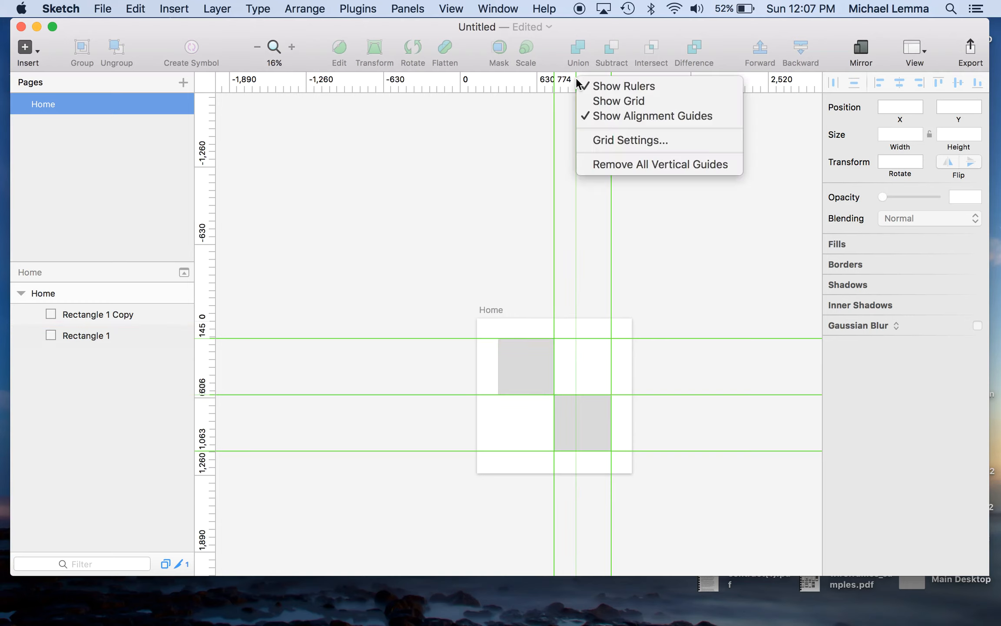
pyautogui.click(597, 164)
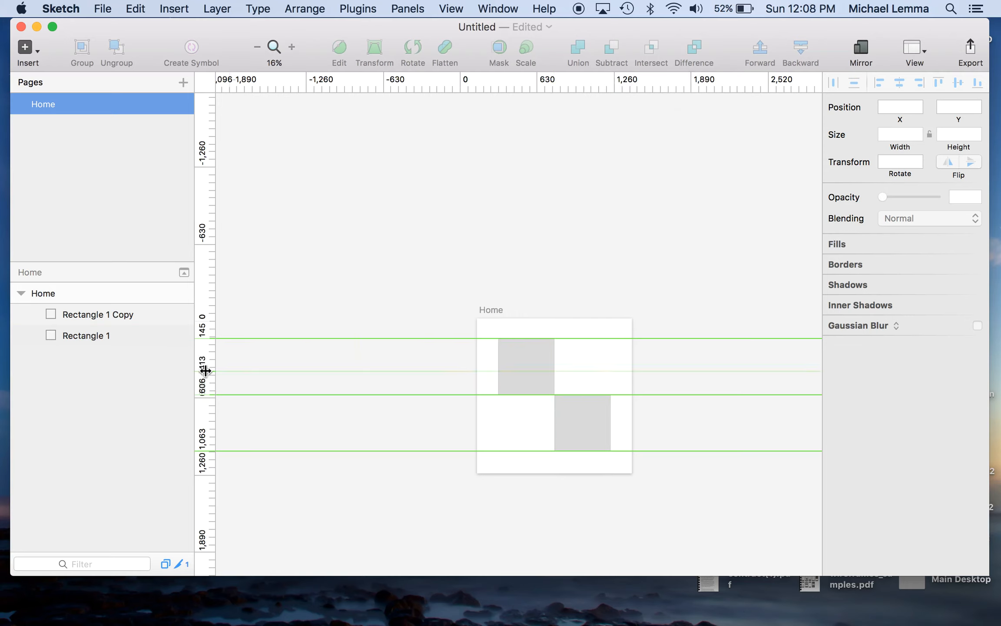
pyautogui.rightClick(205, 370)
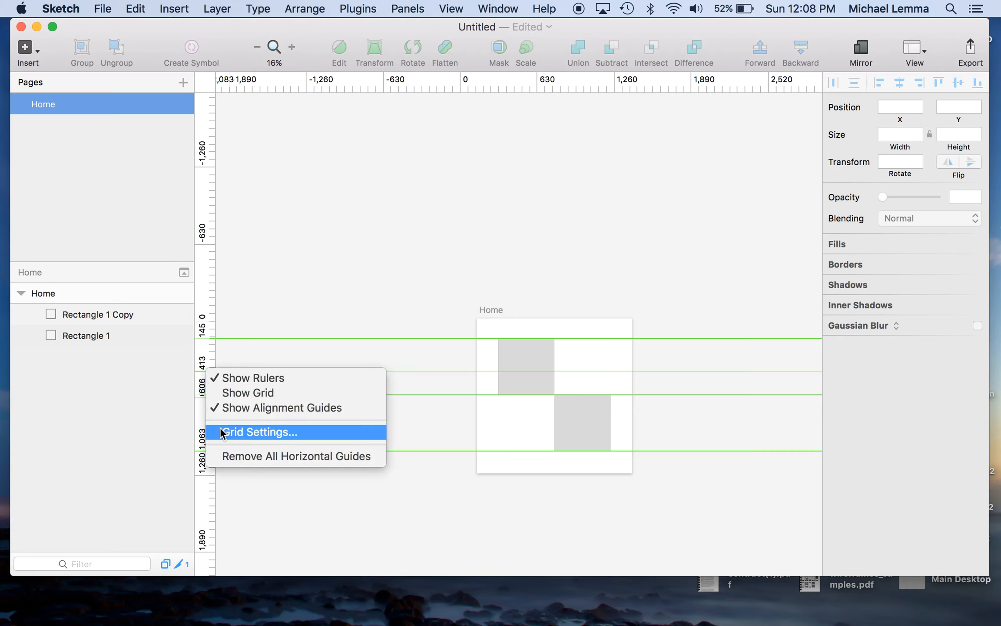
pyautogui.click(221, 450)
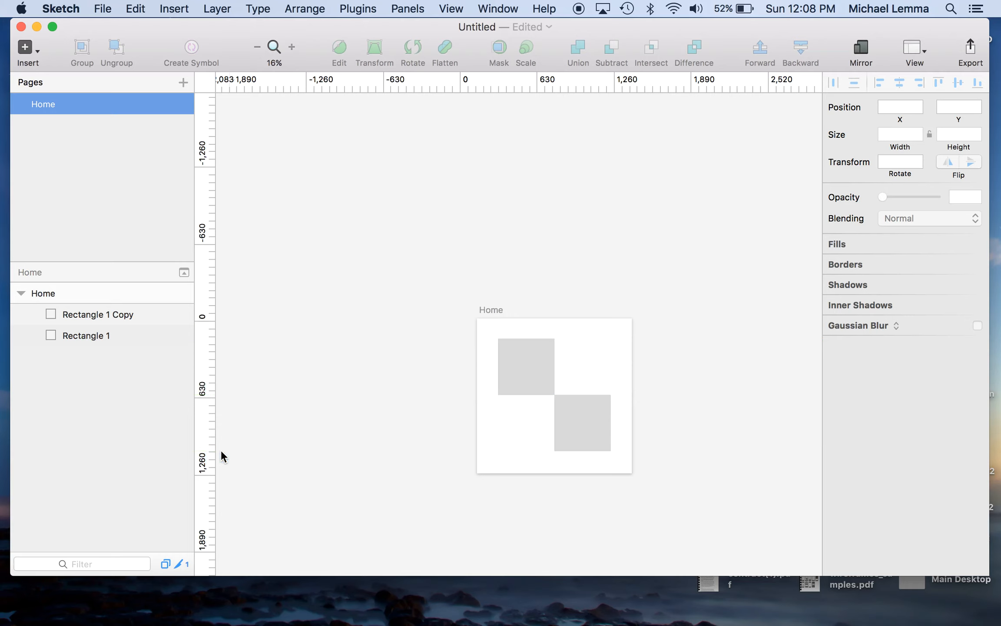
pyautogui.moveTo(219, 358); pyautogui.dragTo(566, 81)
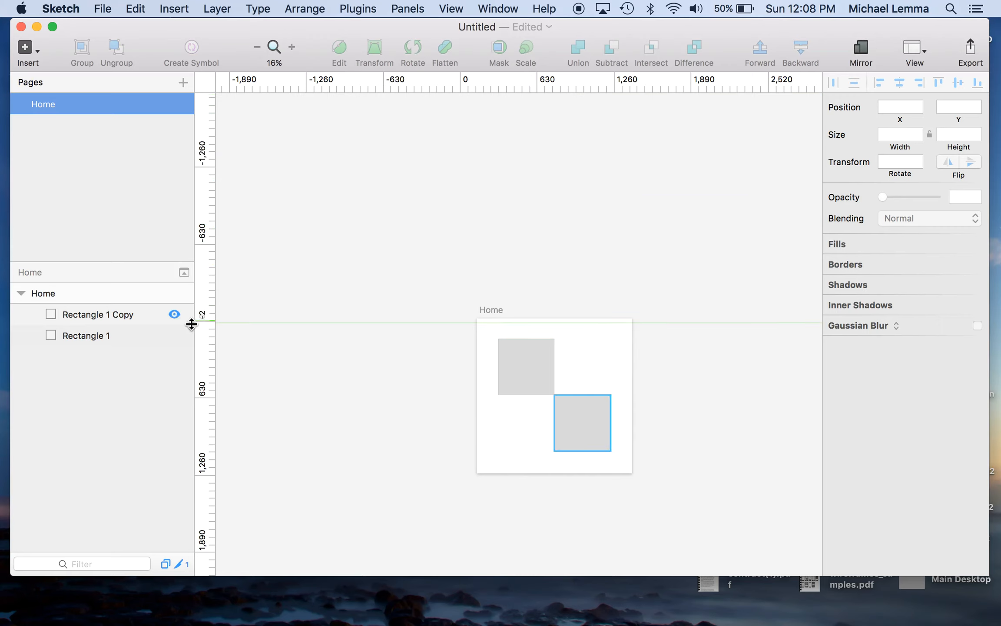
pyautogui.moveTo(197, 323); pyautogui.dragTo(592, 94)
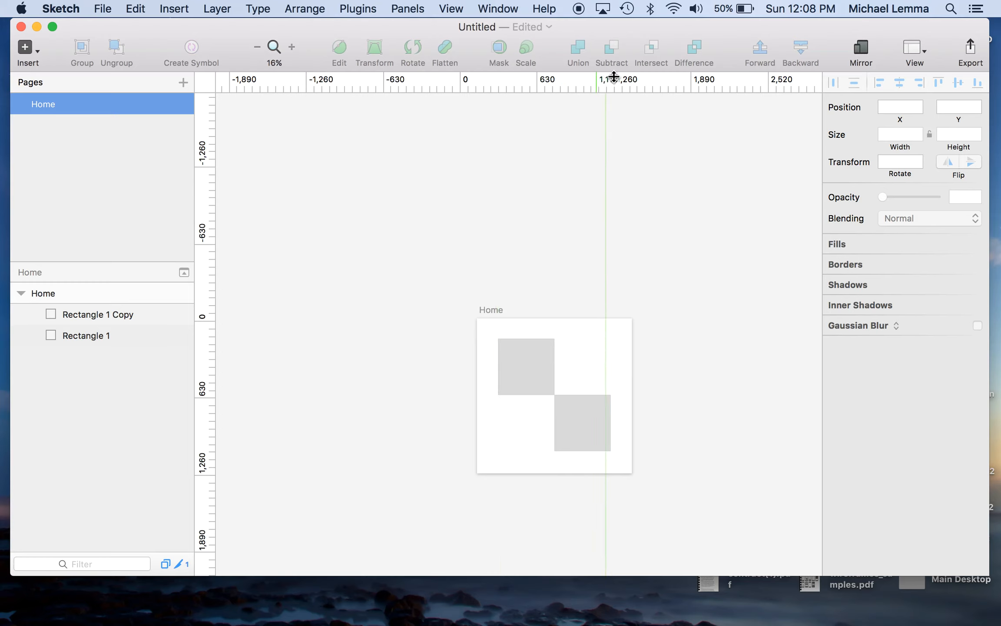
pyautogui.moveTo(521, 87); pyautogui.dragTo(490, 90)
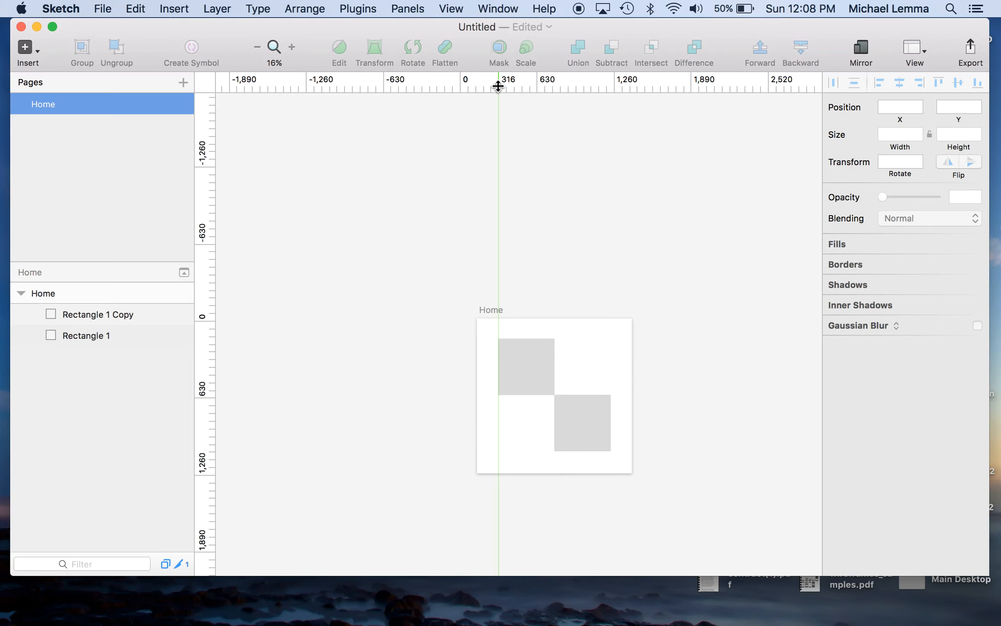
# Add vertical guides at about 316, 775 and 1,232 and horizontal guides at about 147, 614 and 1,058 along the rectangles' edges.
pyautogui.click(498, 86)
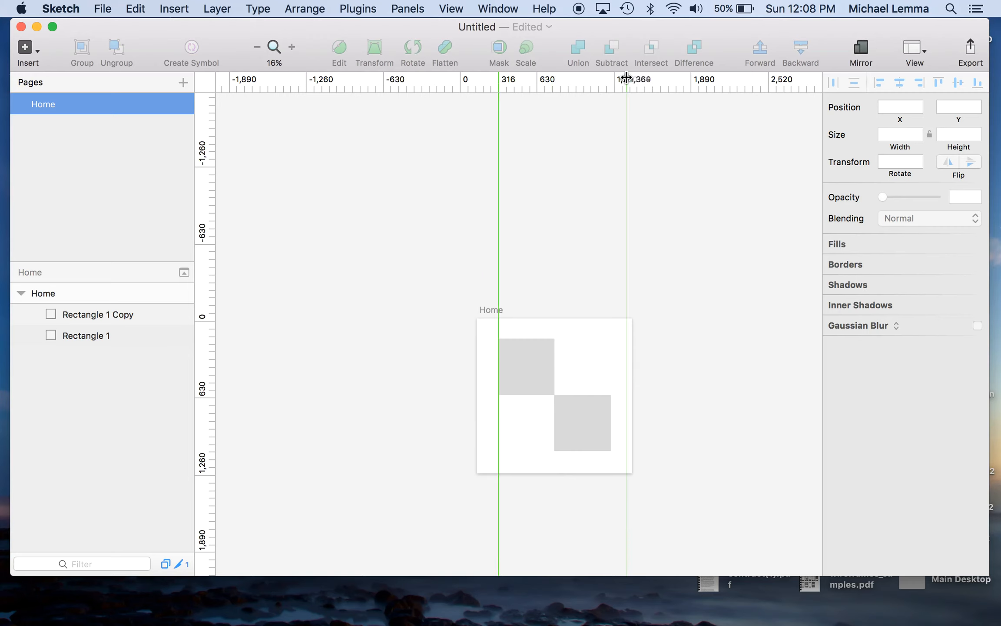
pyautogui.click(610, 81)
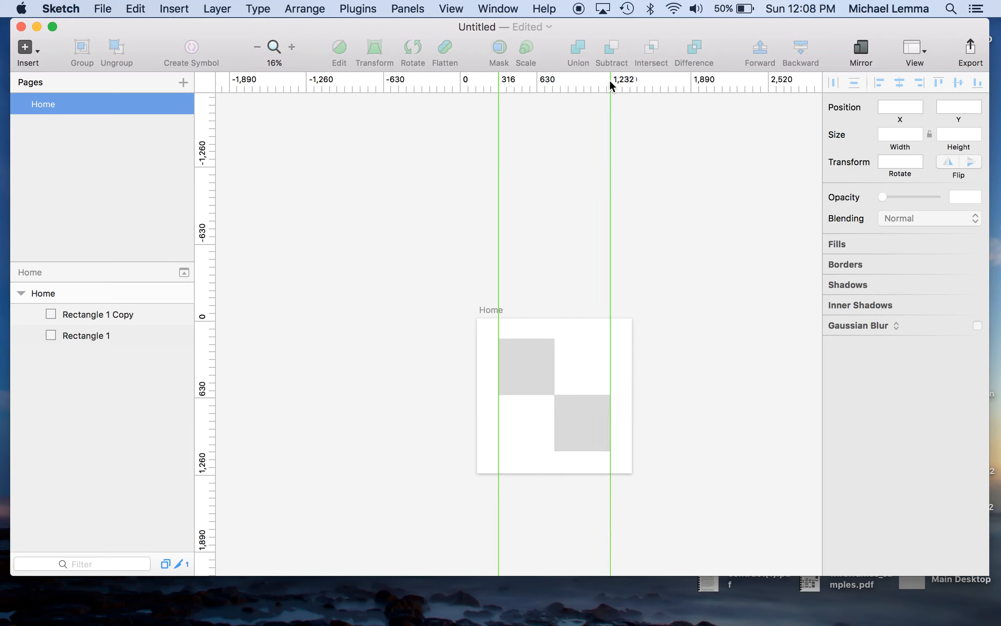
pyautogui.click(200, 338)
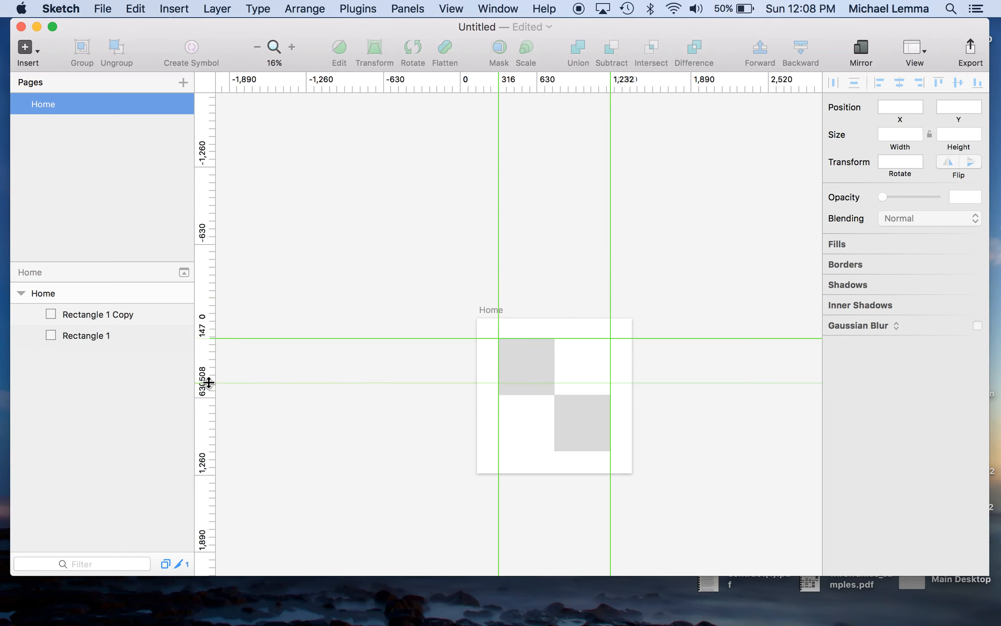
pyautogui.click(211, 395)
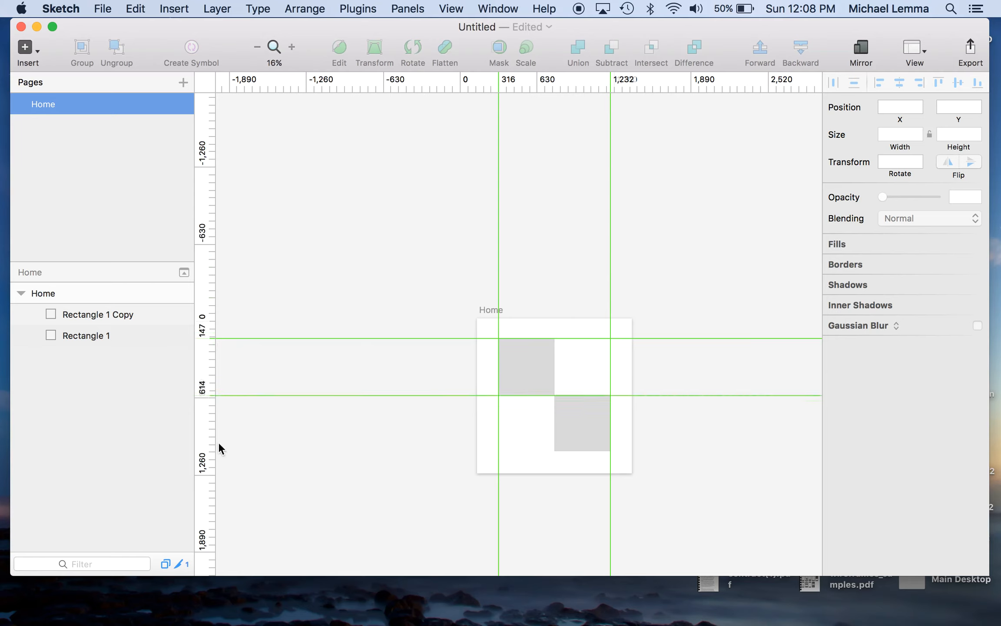
pyautogui.click(208, 450)
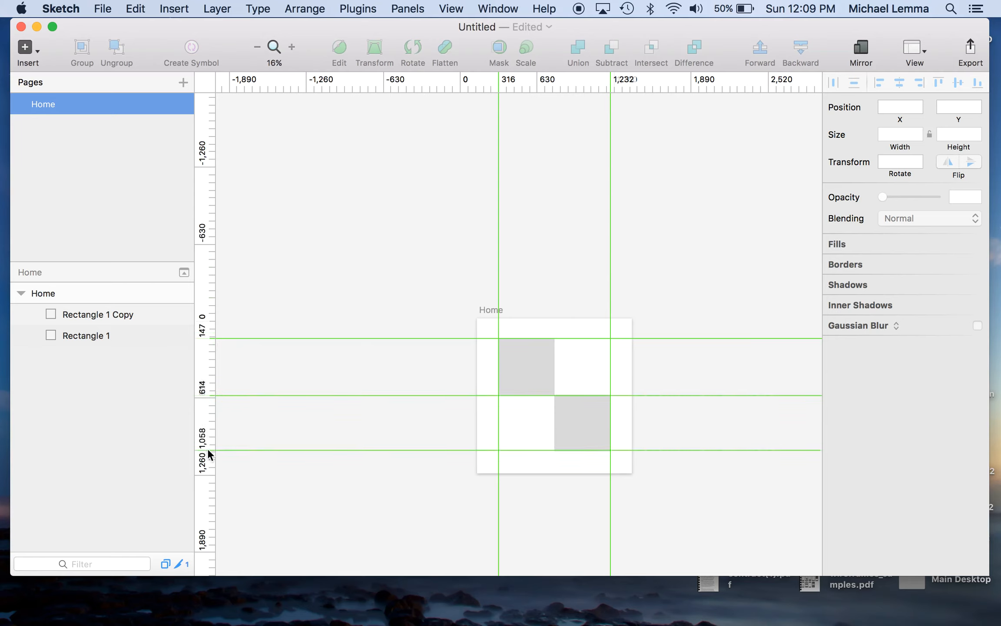
pyautogui.click(555, 78)
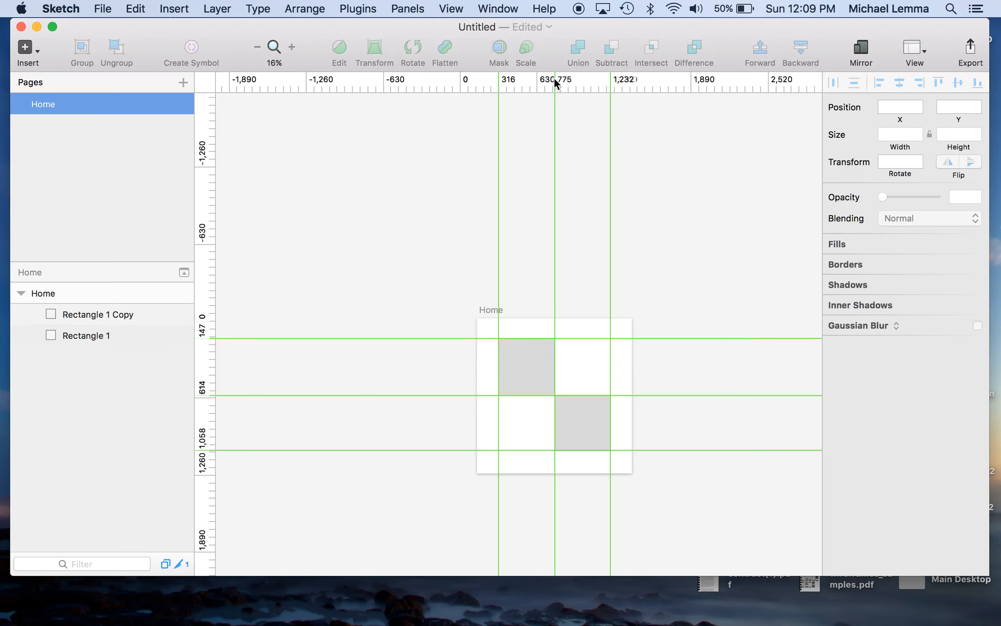
# Fine-tune the guides on the upper rectangle's left and top edges to 314 and 146.
pyautogui.scroll(5, 544, 380)
pyautogui.scroll(5, 544, 380)
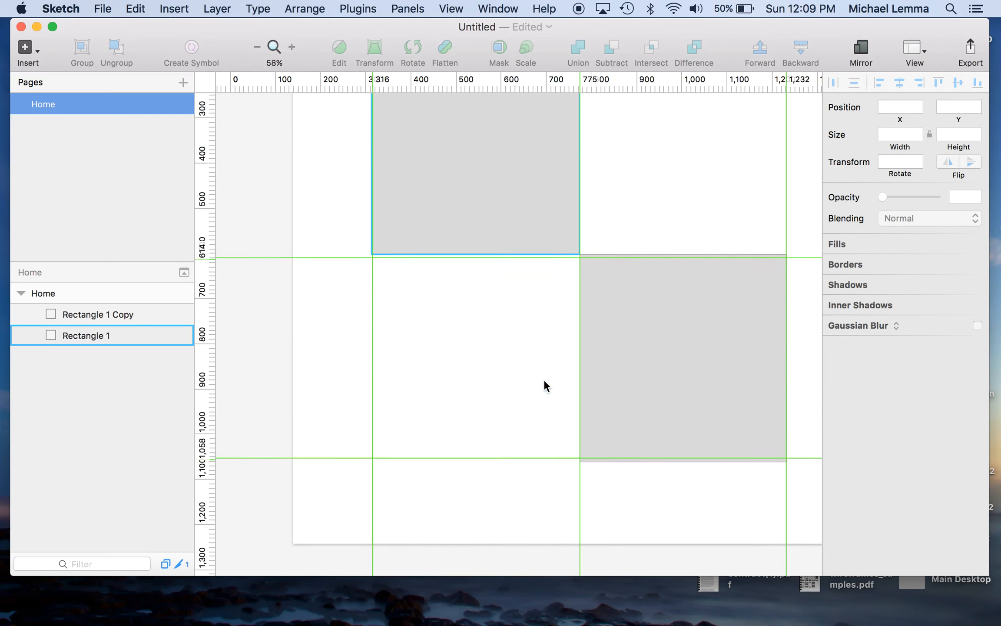
pyautogui.scroll(3, 351, 304)
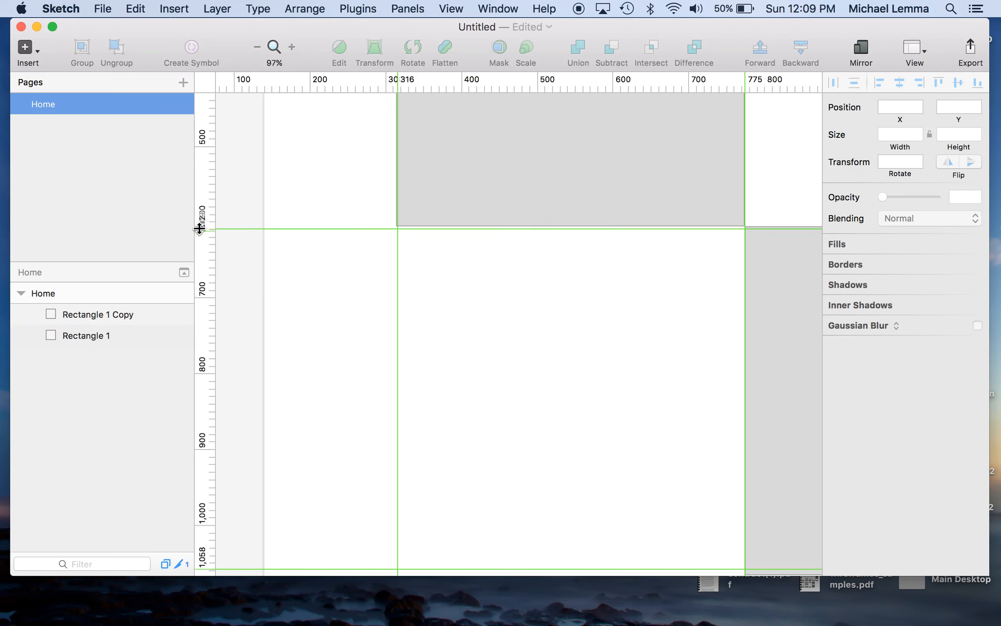
pyautogui.scroll(10, 341, 229)
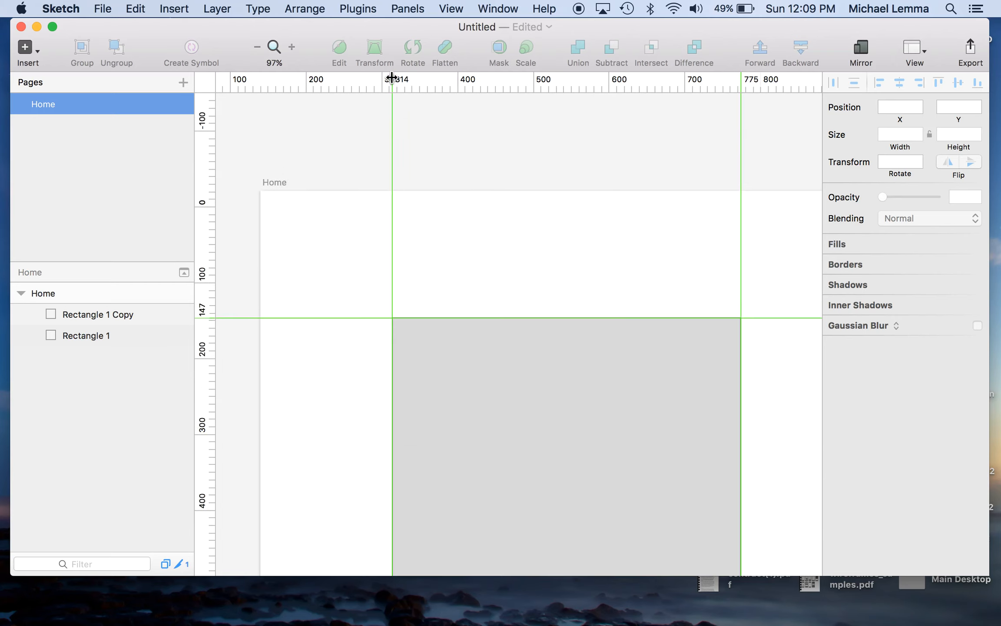
pyautogui.moveTo(204, 318); pyautogui.dragTo(204, 317)
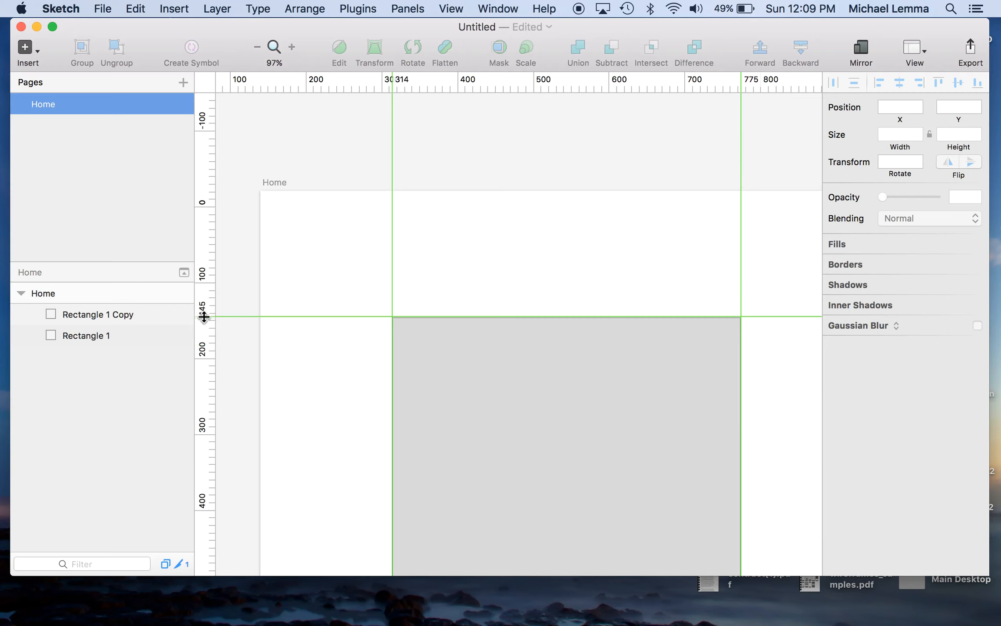
# Align the guides with the lower rectangle's right and top edges at 1,234 and 606.
pyautogui.hscroll(5, 552, 355)
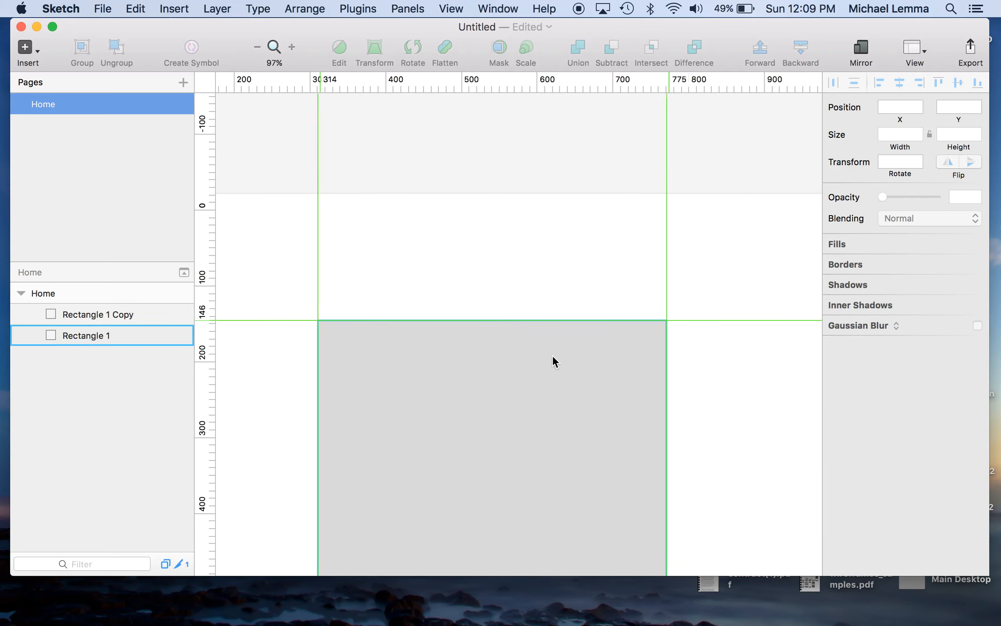
pyautogui.scroll(-10, 552, 355)
pyautogui.hscroll(7, 553, 355)
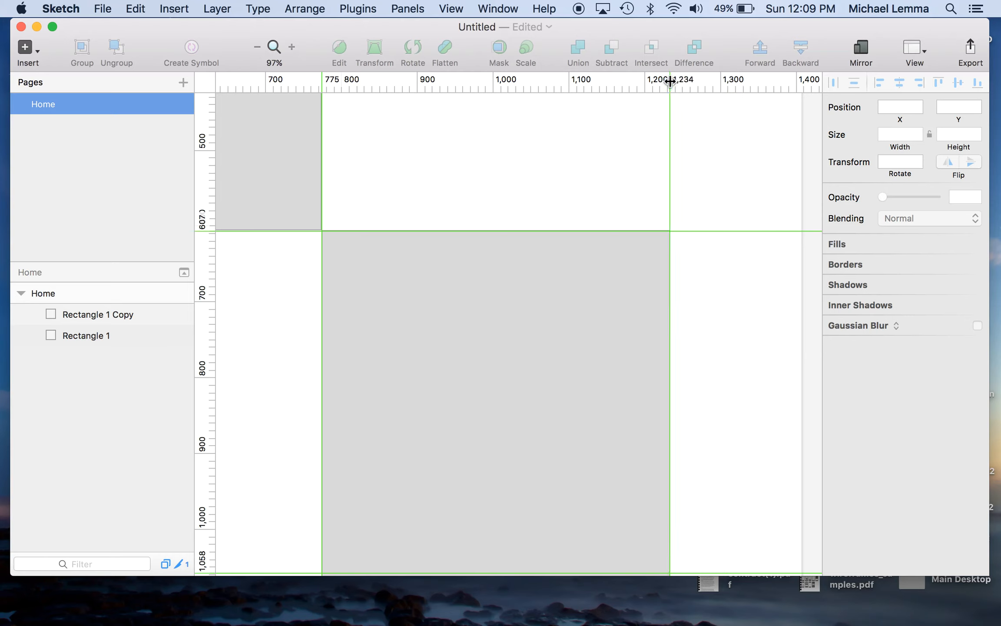
pyautogui.click(671, 85)
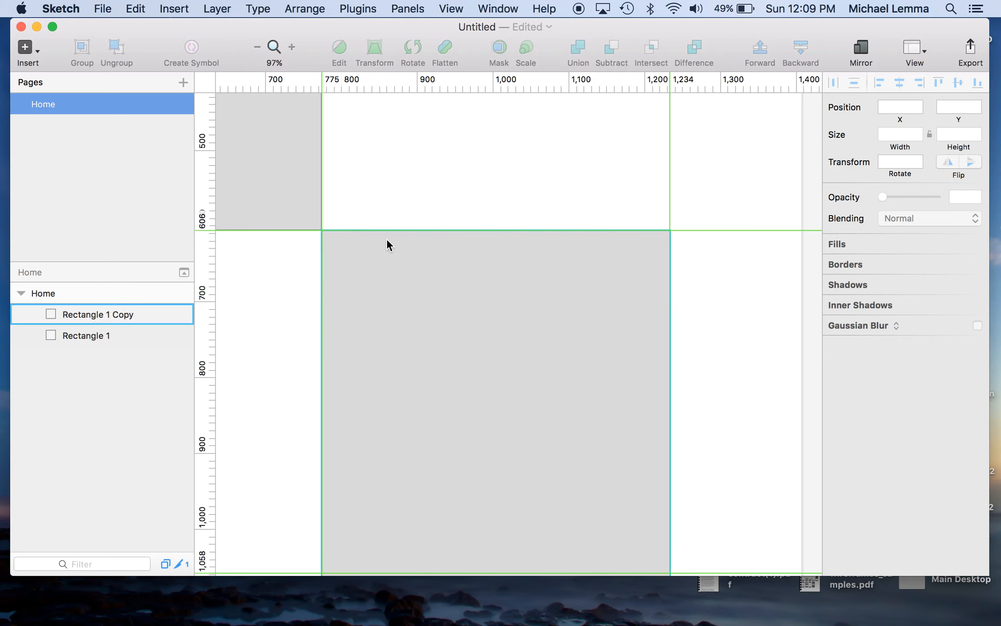
# Move the lowest horizontal guide onto the lower rectangle's bottom edge at 1,065.
pyautogui.scroll(-10, 387, 238)
pyautogui.hscroll(-1, 386, 237)
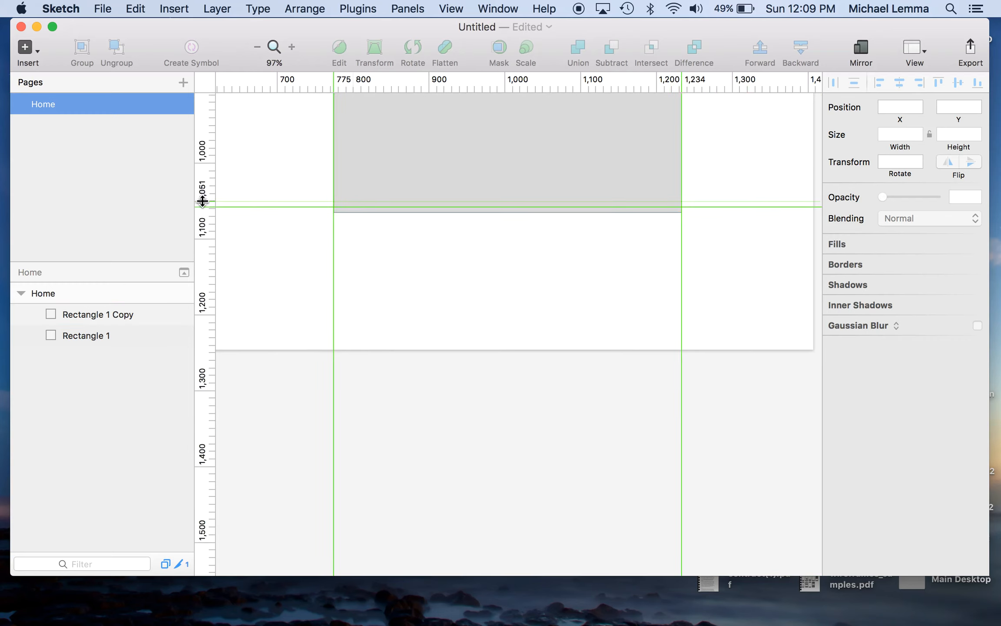
pyautogui.moveTo(202, 206); pyautogui.dragTo(202, 212)
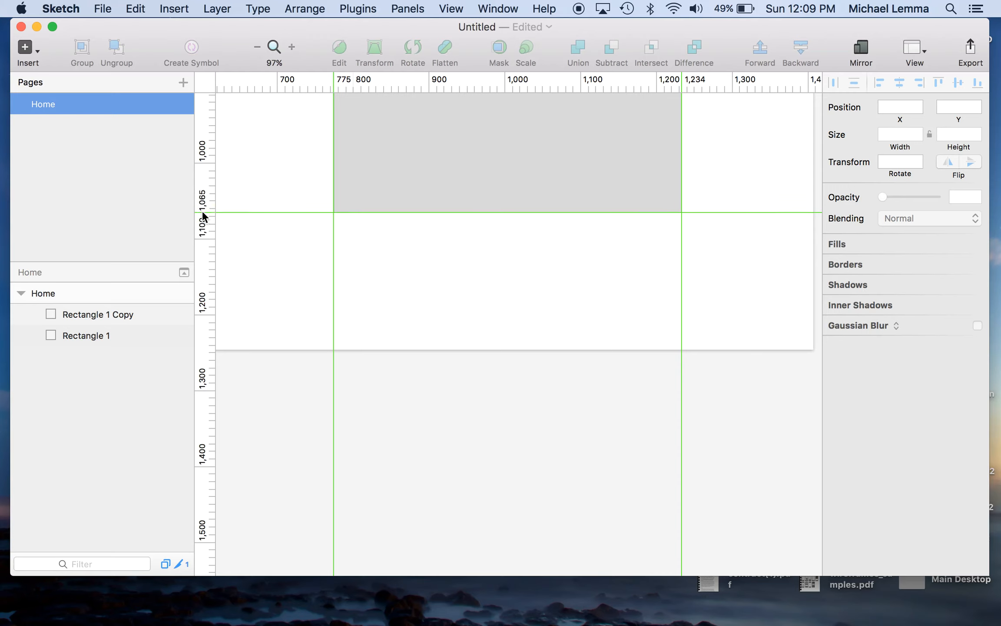
# Move the middle vertical guide to 774, exactly on the upper rectangle's right edge.
pyautogui.scroll(-5, 337, 255)
pyautogui.scroll(-1, 337, 255)
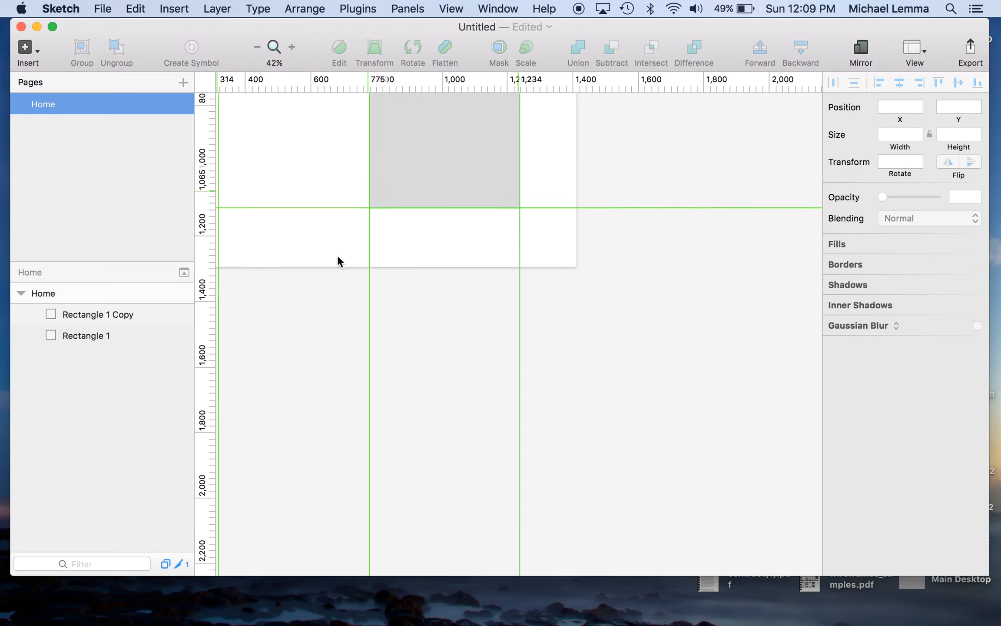
pyautogui.scroll(3, 337, 255)
pyautogui.hscroll(-1, 337, 255)
pyautogui.scroll(4, 338, 257)
pyautogui.hscroll(-2, 337, 257)
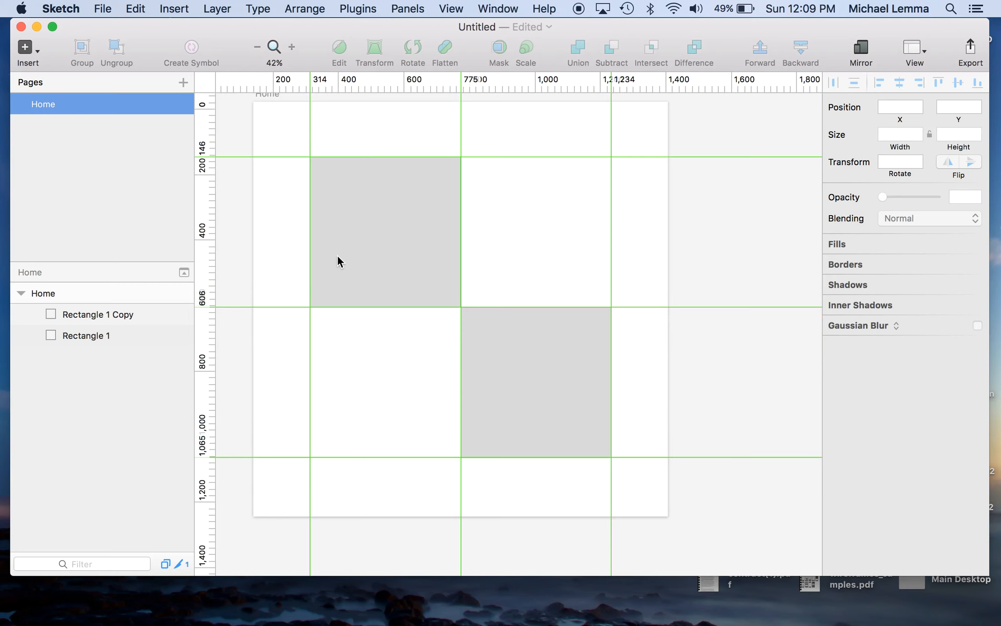
pyautogui.scroll(-5, 337, 256)
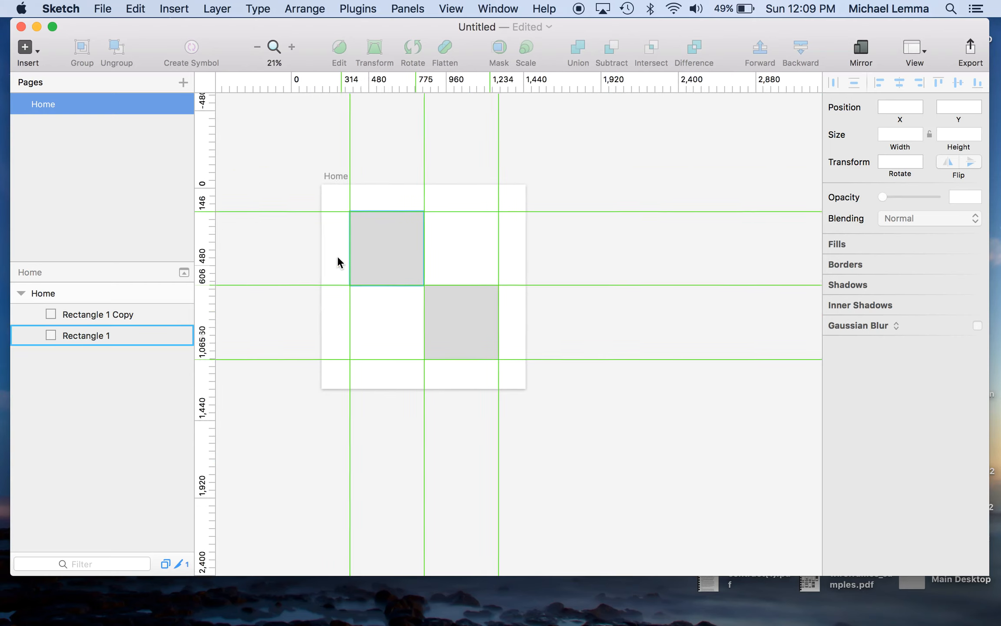
pyautogui.scroll(10, 365, 163)
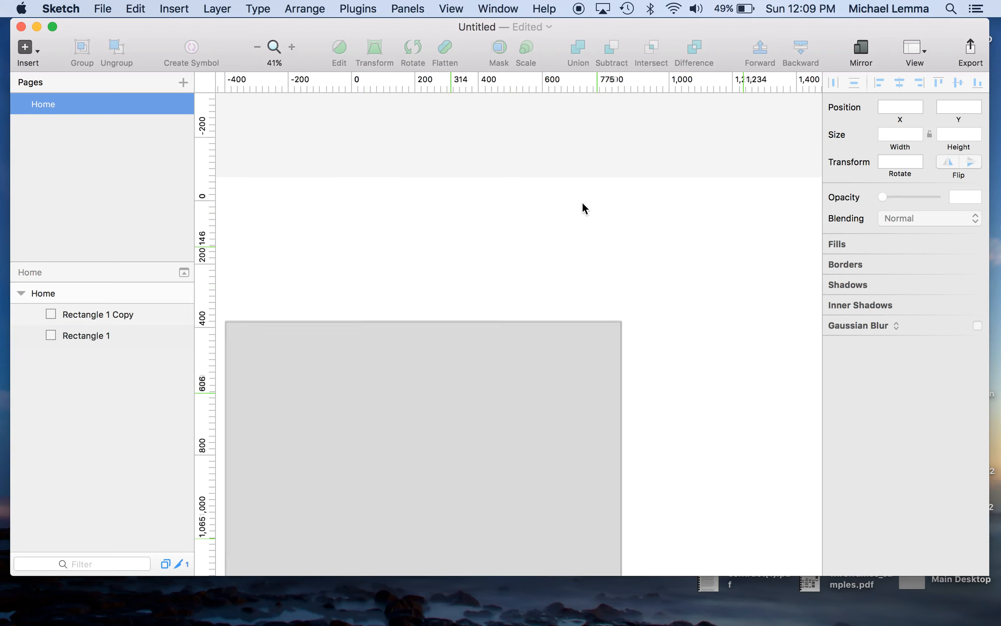
pyautogui.scroll(-8, 582, 201)
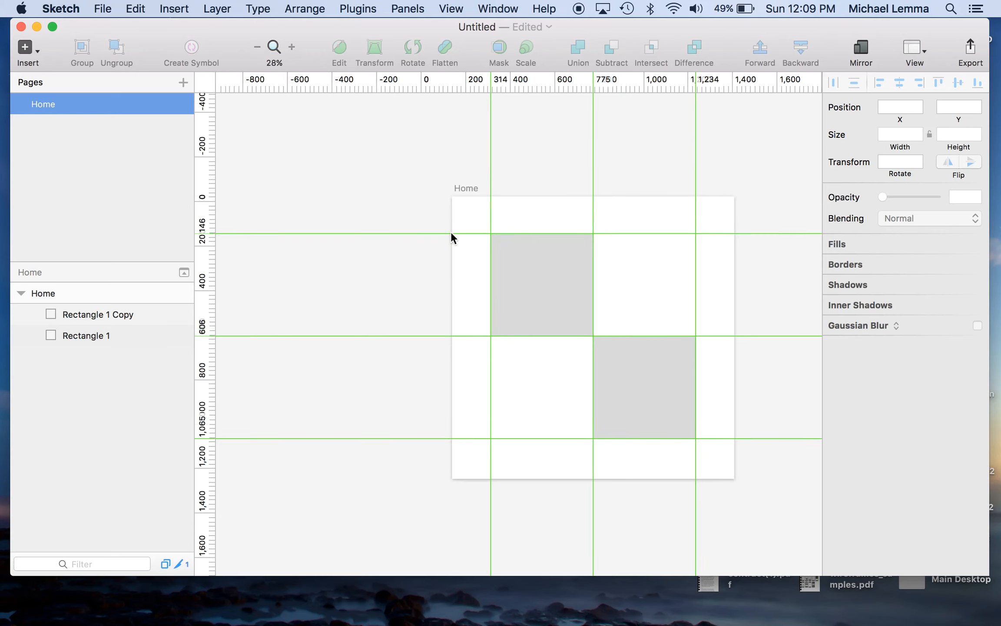
pyautogui.scroll(4, 615, 204)
pyautogui.scroll(6, 544, 263)
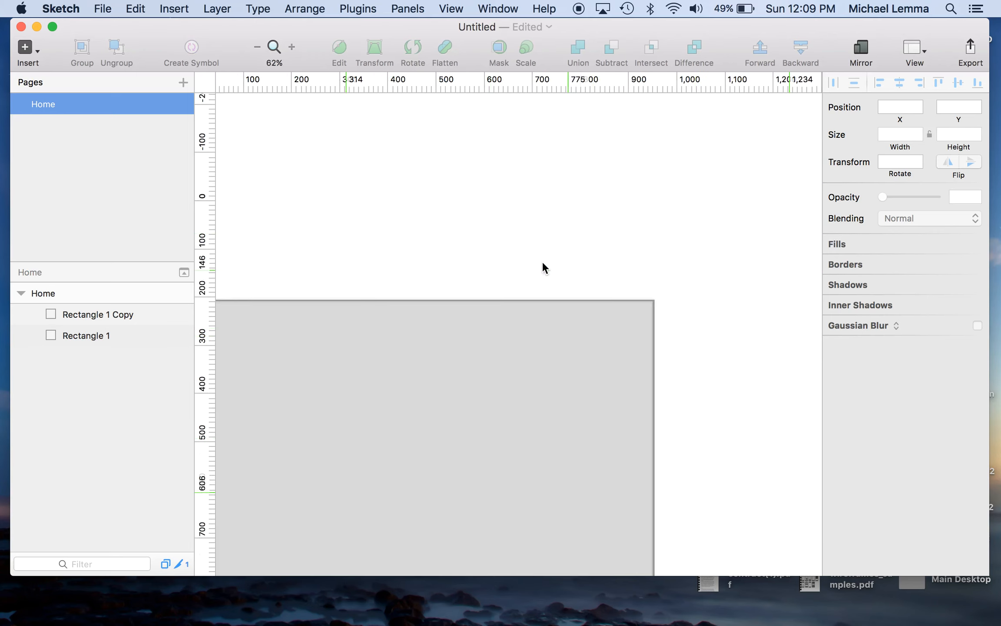
pyautogui.scroll(4, 700, 291)
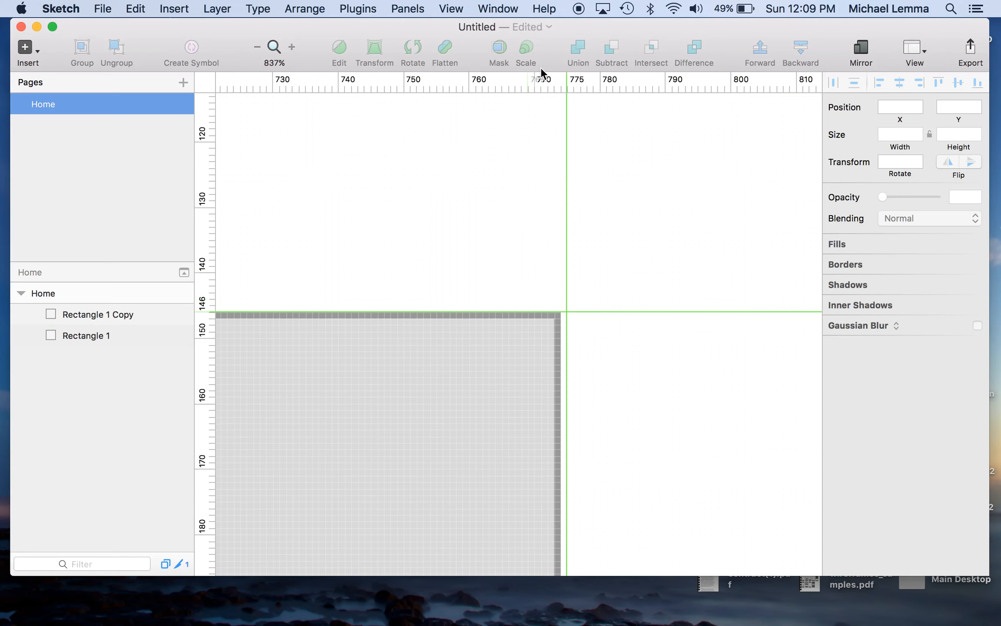
pyautogui.moveTo(567, 79); pyautogui.dragTo(560, 78)
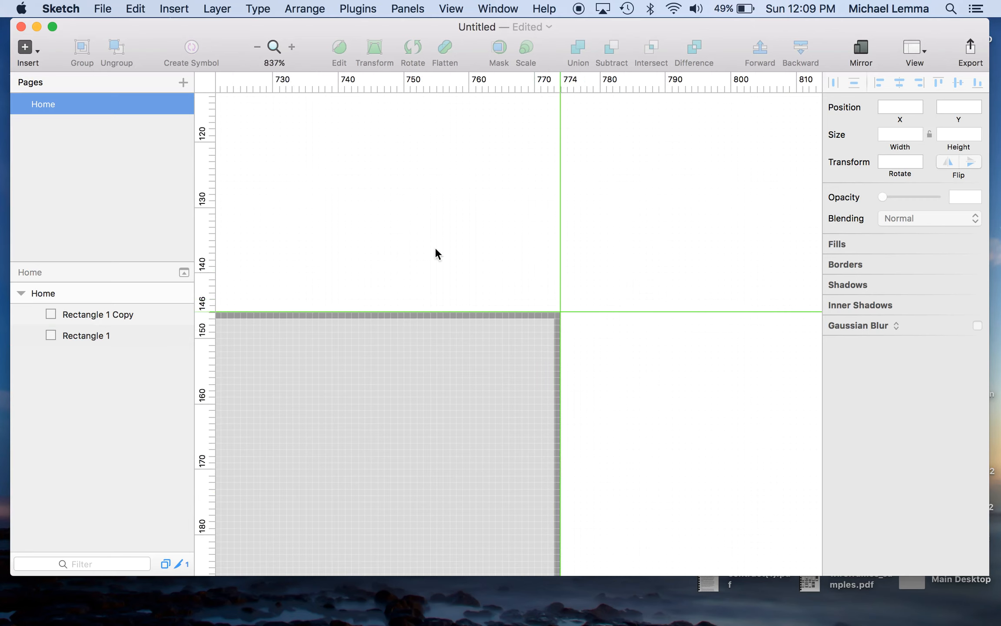
pyautogui.scroll(-10, 435, 247)
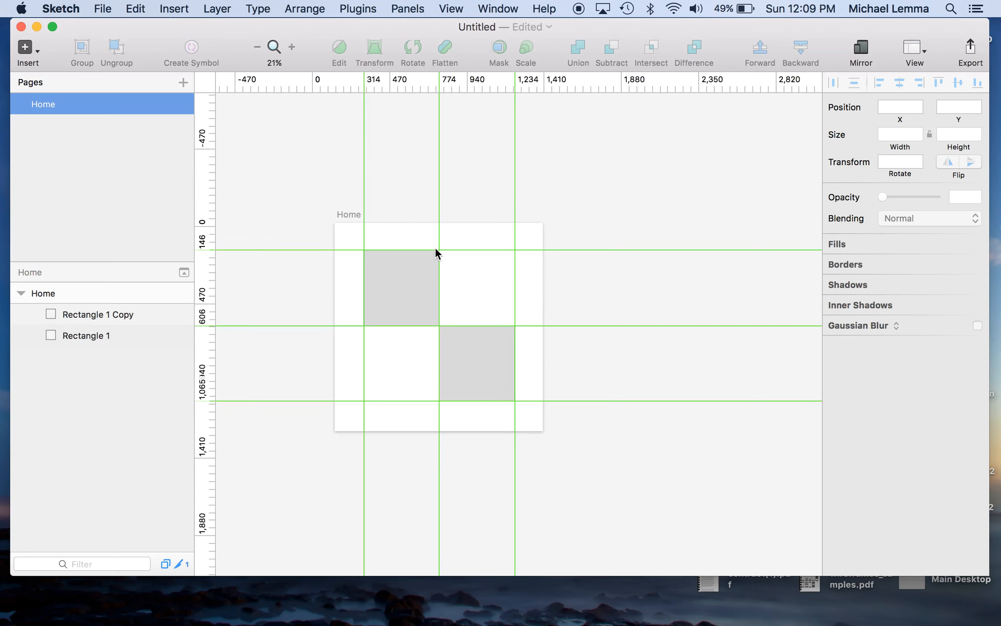
# Draw a rectangle about 173 by 167 filling the artboard's upper-right corner outside the guides, and deselect it.
pyautogui.scroll(3, 399, 368)
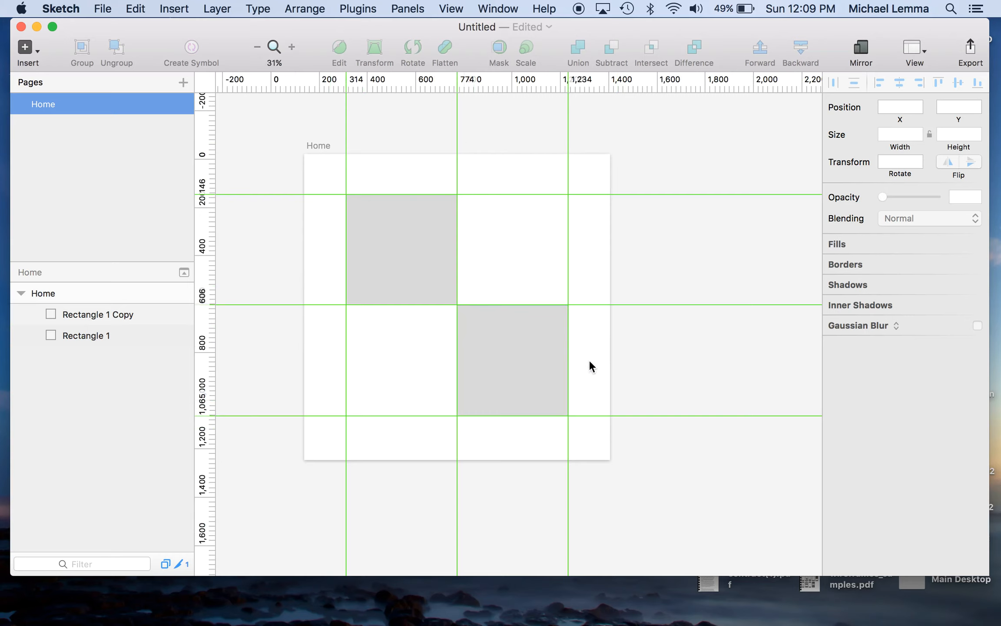
pyautogui.click(26, 47)
pyautogui.moveTo(100, 121)
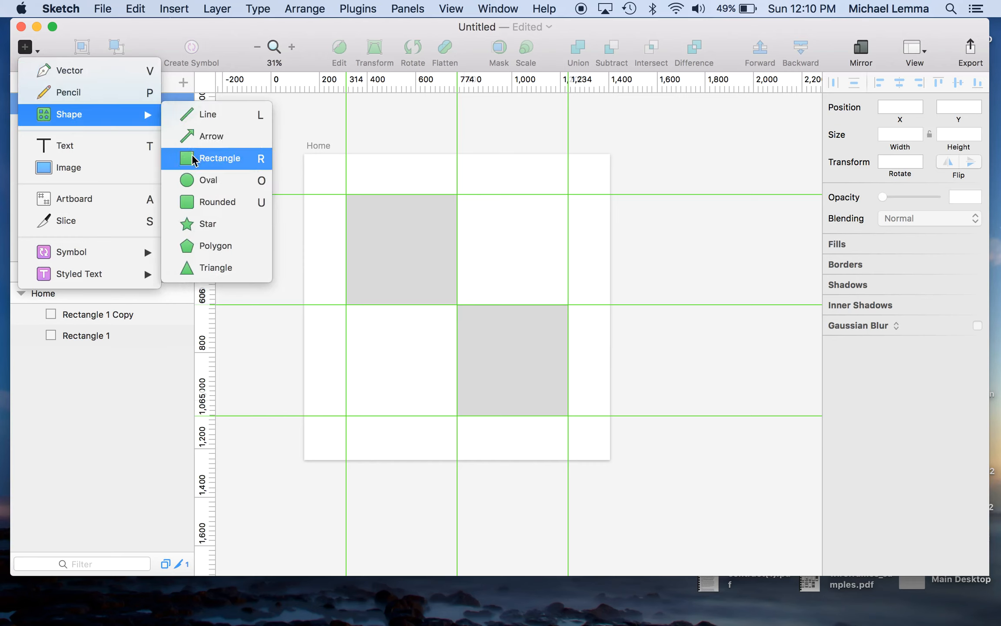
pyautogui.click(208, 158)
pyautogui.moveTo(567, 154); pyautogui.dragTo(612, 190)
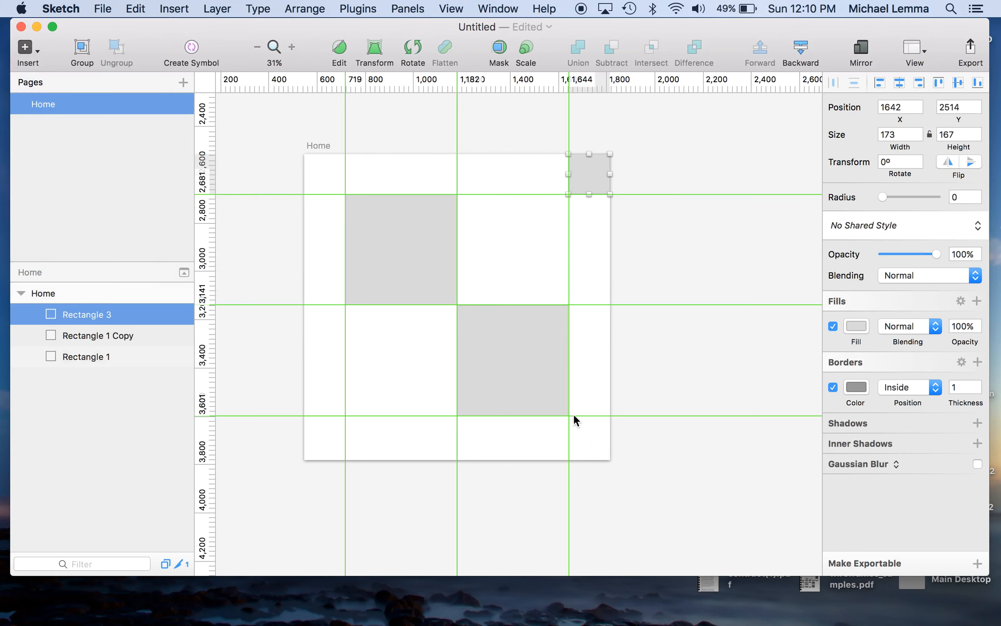
pyautogui.click(570, 414)
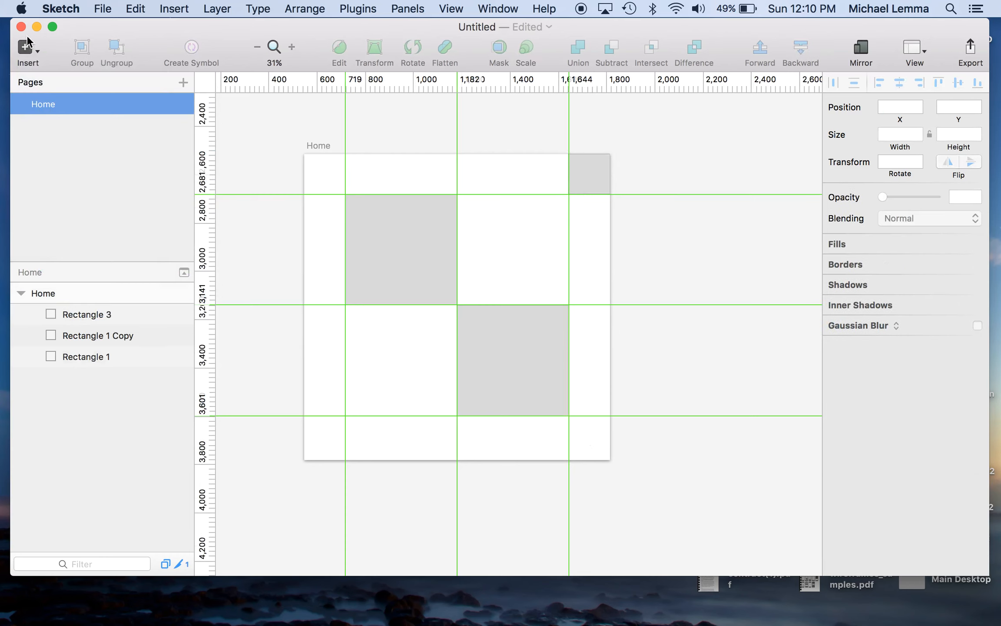
# Draw a rectangle filling the artboard's upper-left corner outside the guides, and deselect it.
pyautogui.click(38, 59)
pyautogui.moveTo(85, 114)
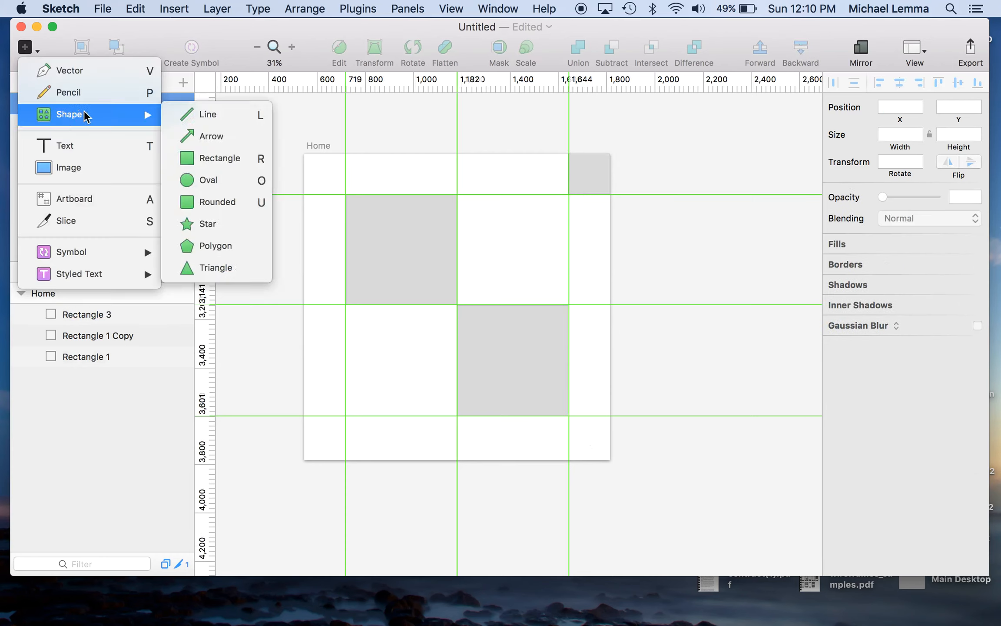
pyautogui.click(223, 159)
pyautogui.moveTo(303, 153); pyautogui.dragTo(346, 195)
pyautogui.click(303, 301)
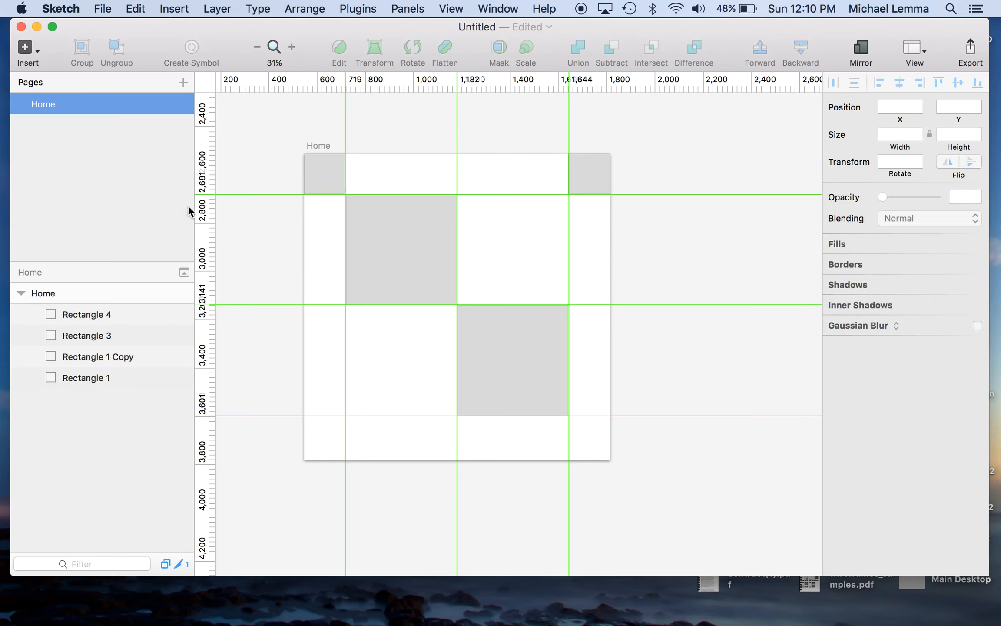
pyautogui.click(36, 57)
pyautogui.click(310, 208)
pyautogui.click(20, 46)
pyautogui.moveTo(67, 109)
pyautogui.click(240, 158)
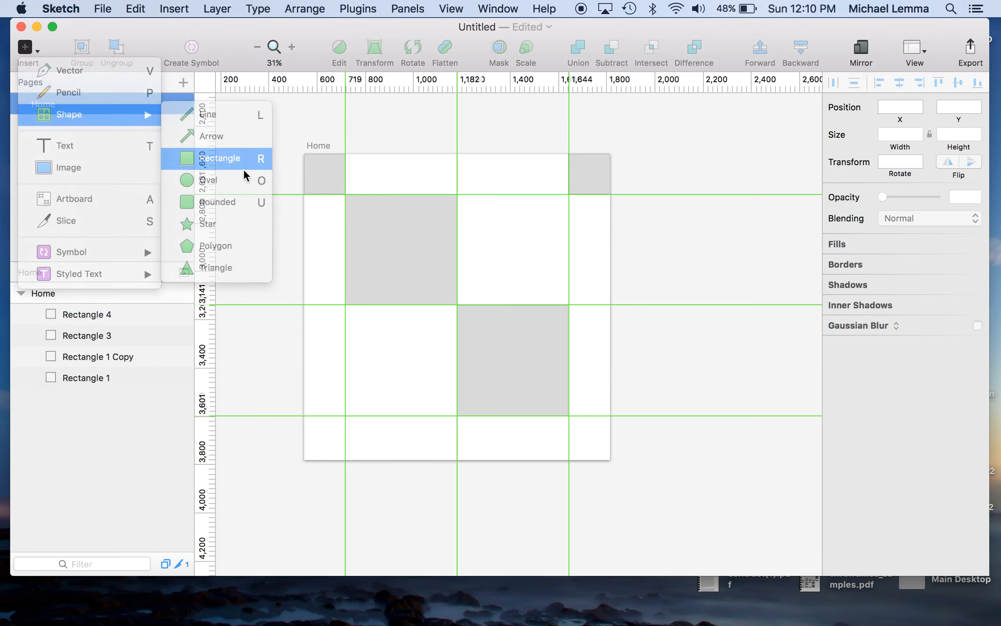
pyautogui.moveTo(305, 307); pyautogui.dragTo(346, 416)
pyautogui.press('BackSpace')
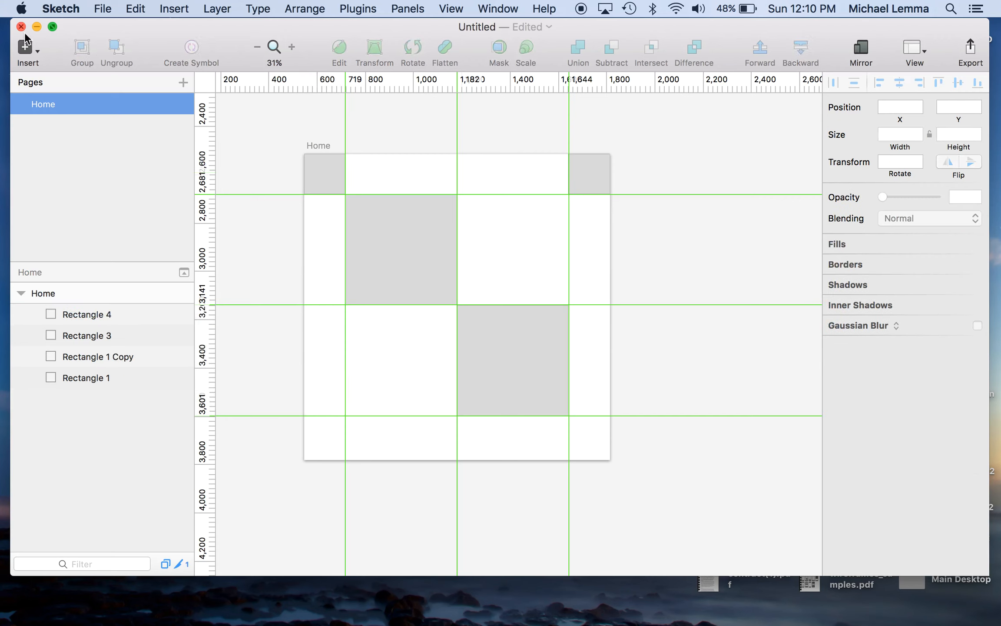
# Draw a rectangle along the artboard's left edge between the two lower horizontal guides, and adjust its top edge to make it 171 by 460.
pyautogui.click(39, 49)
pyautogui.moveTo(69, 114)
pyautogui.click(208, 158)
pyautogui.moveTo(303, 306); pyautogui.dragTo(346, 416)
pyautogui.click(329, 327)
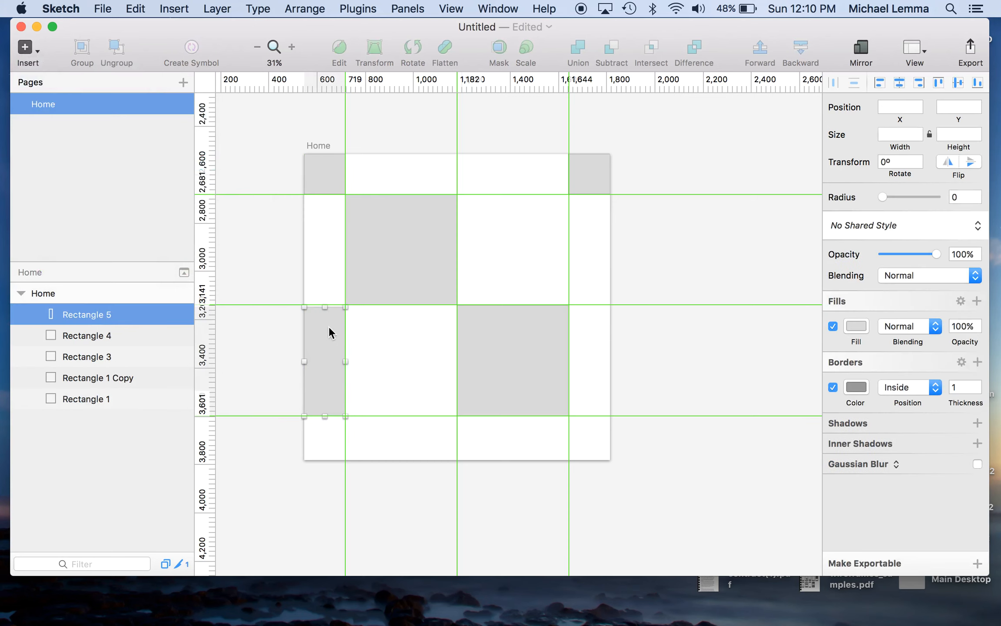
pyautogui.moveTo(325, 306); pyautogui.dragTo(325, 303)
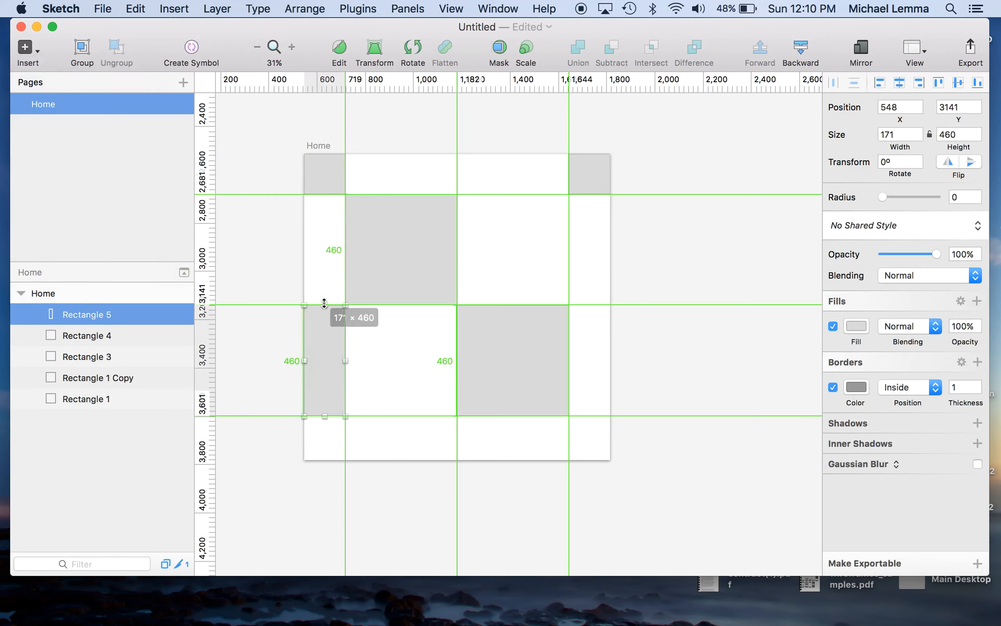
pyautogui.click(258, 331)
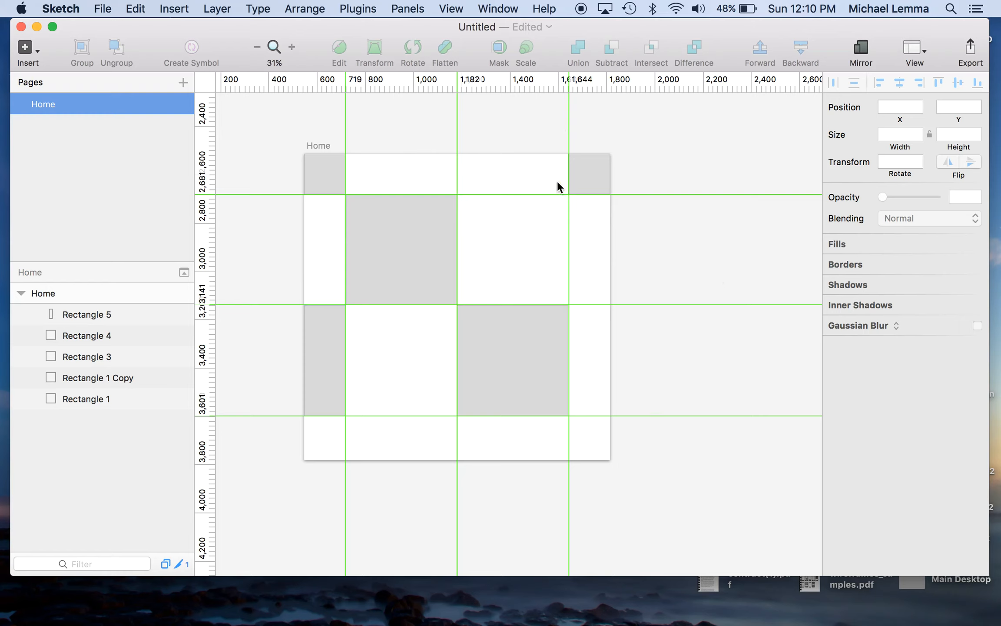
# Try cyan, yellow, blue and orange-red as the guide colour in the canvas preferences, and change it back to green.
pyautogui.click(60, 8)
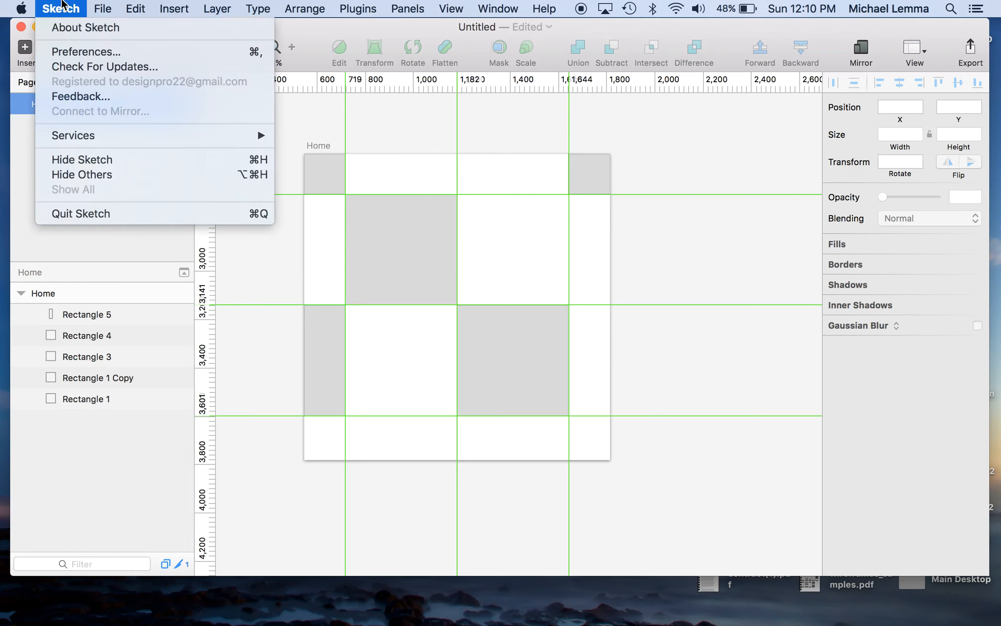
pyautogui.click(70, 51)
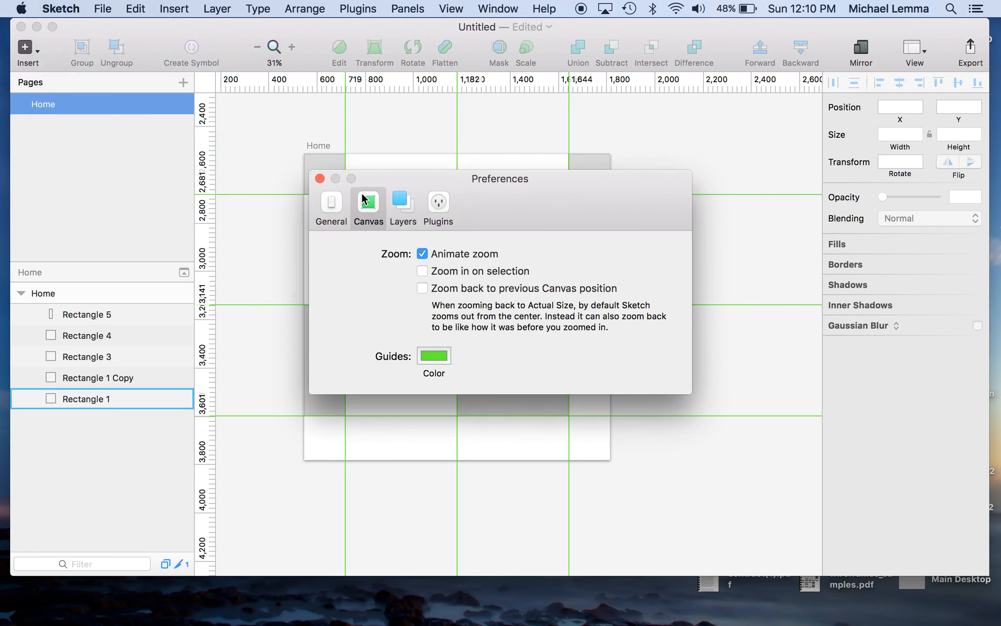
pyautogui.click(429, 356)
pyautogui.moveTo(278, 253); pyautogui.dragTo(261, 275)
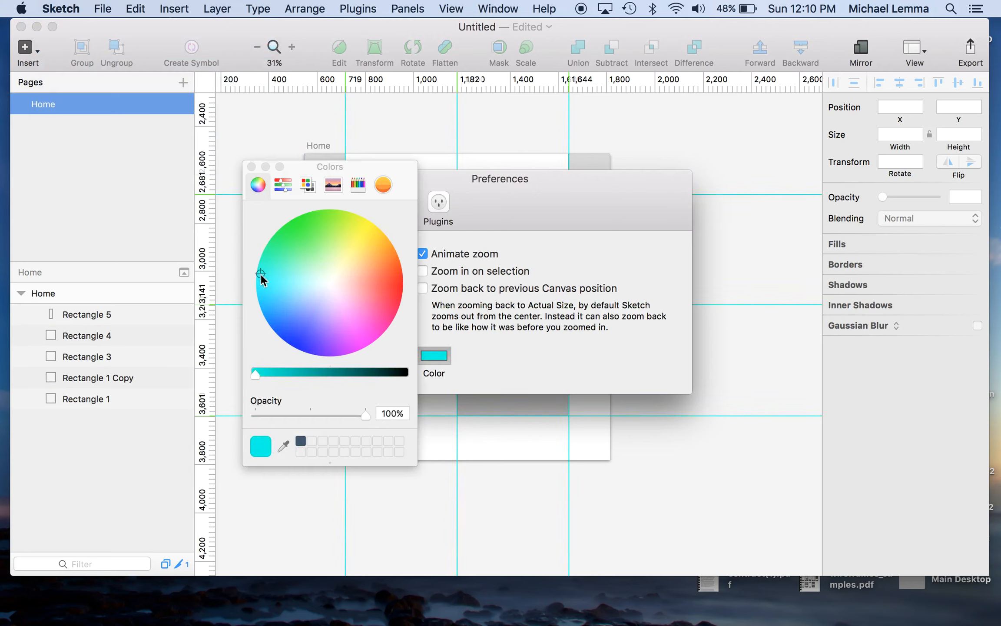
pyautogui.click(365, 231)
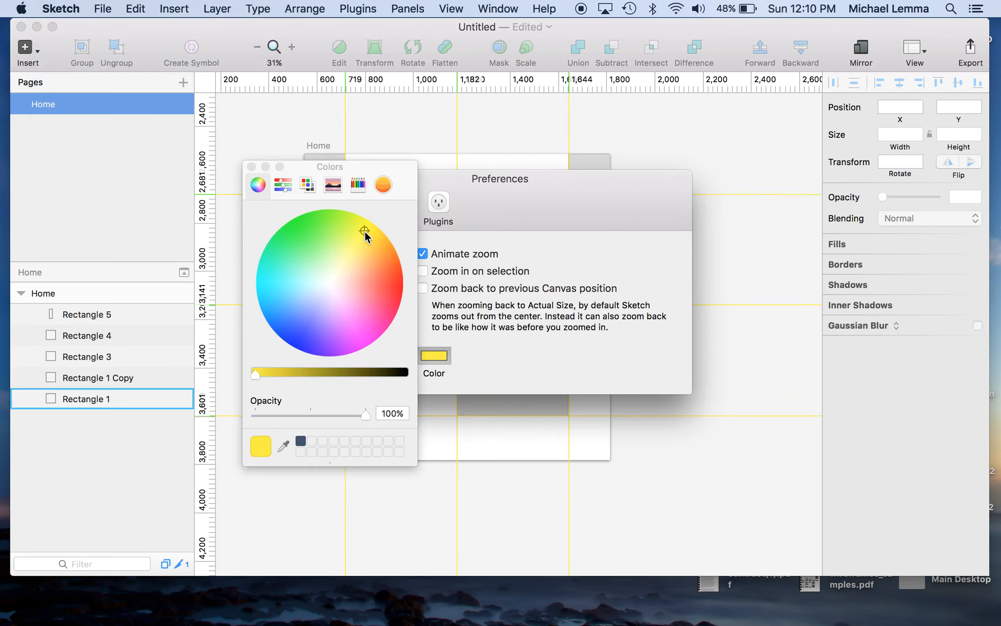
pyautogui.click(371, 339)
pyautogui.click(291, 334)
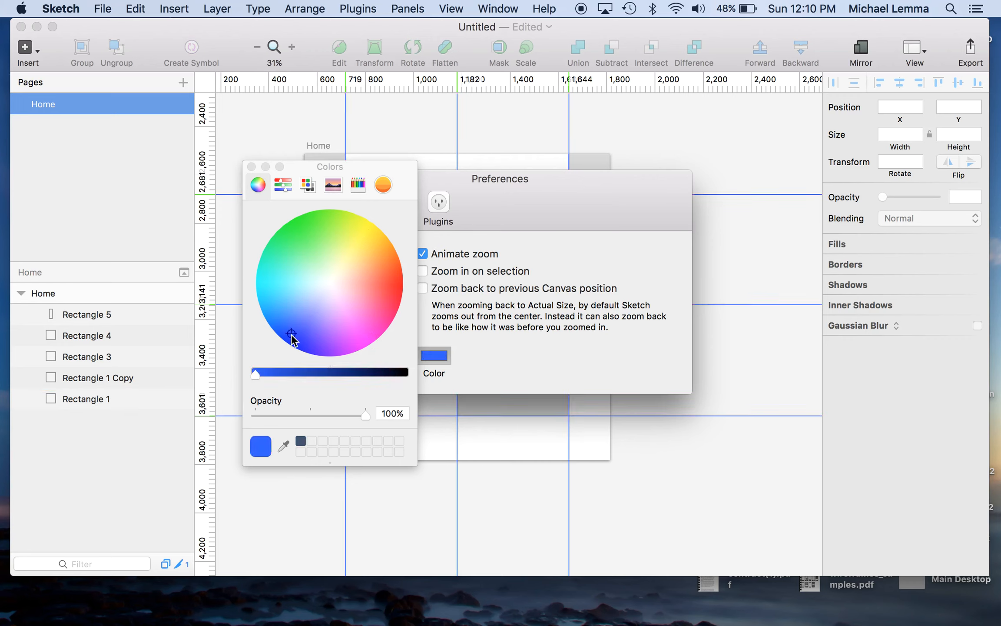
pyautogui.click(396, 274)
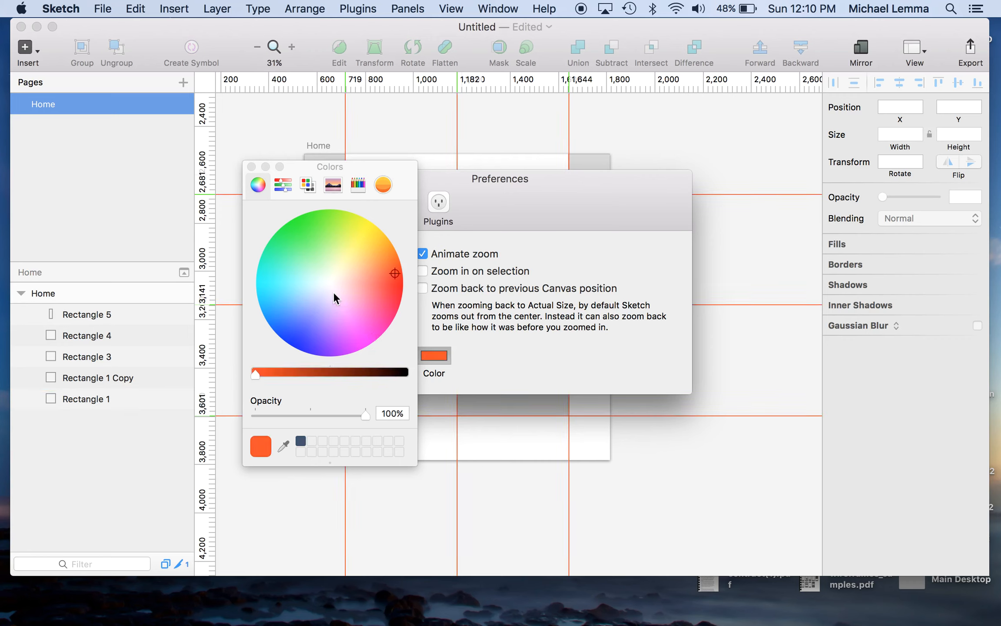
pyautogui.click(291, 297)
pyautogui.click(312, 226)
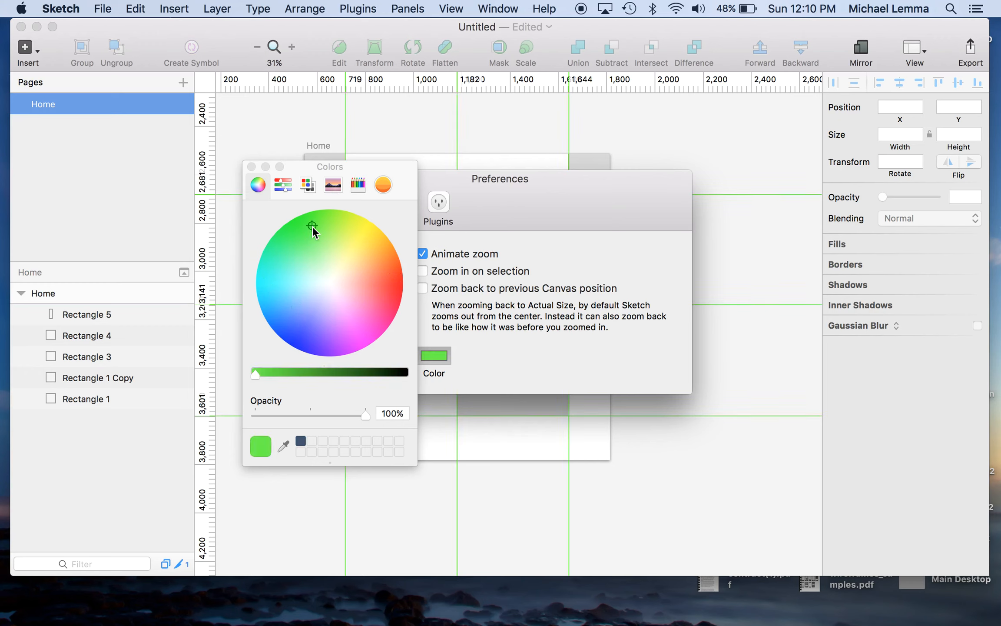
pyautogui.click(253, 165)
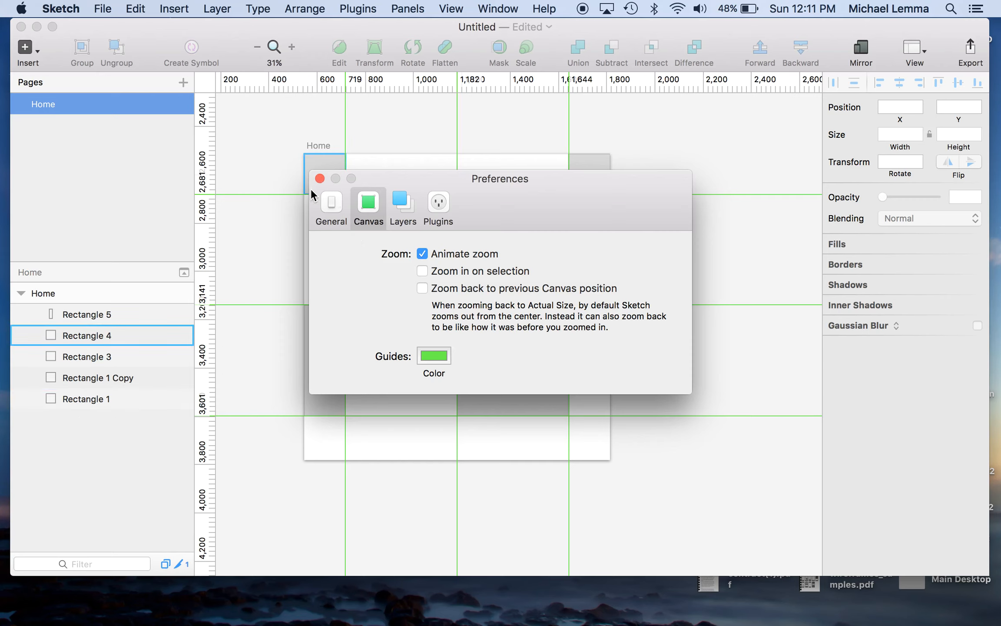
pyautogui.click(320, 178)
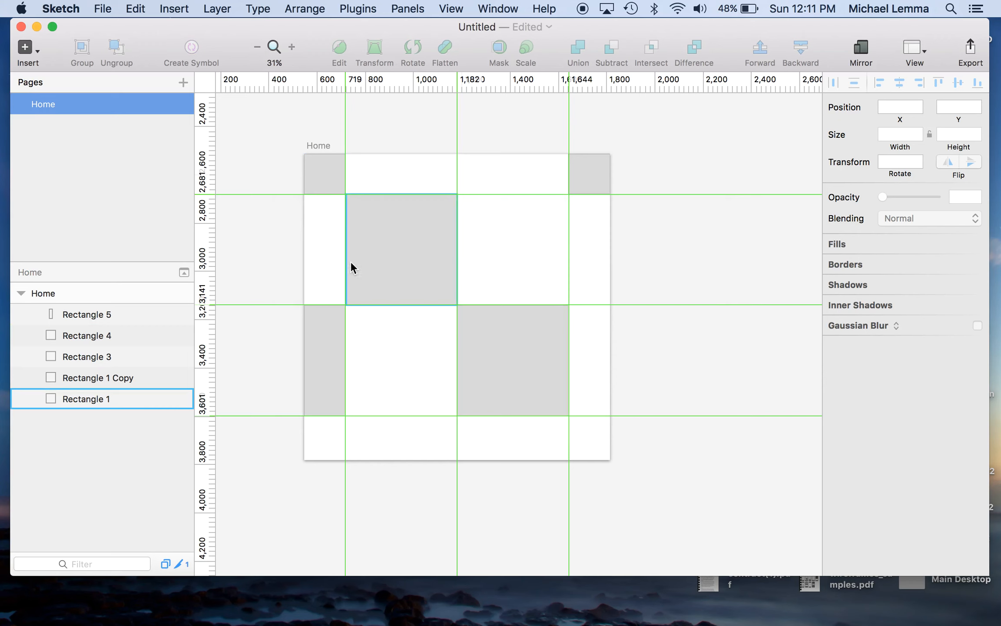
# Change the guide colour to purple in the canvas preferences, and return to the artboard.
pyautogui.click(80, 7)
pyautogui.click(87, 52)
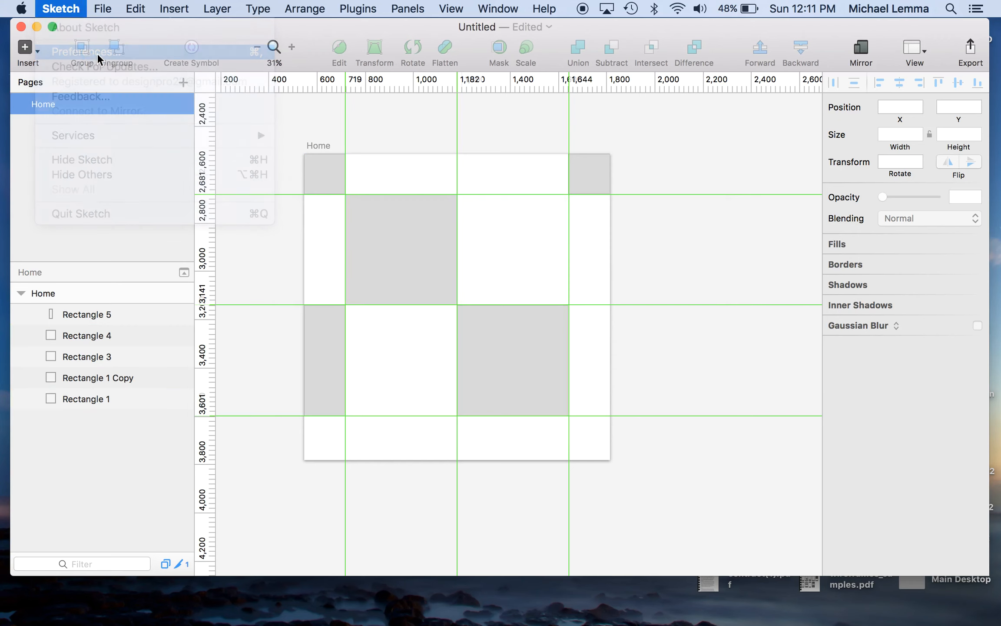
pyautogui.click(435, 355)
pyautogui.moveTo(365, 276); pyautogui.dragTo(334, 351)
pyautogui.click(246, 169)
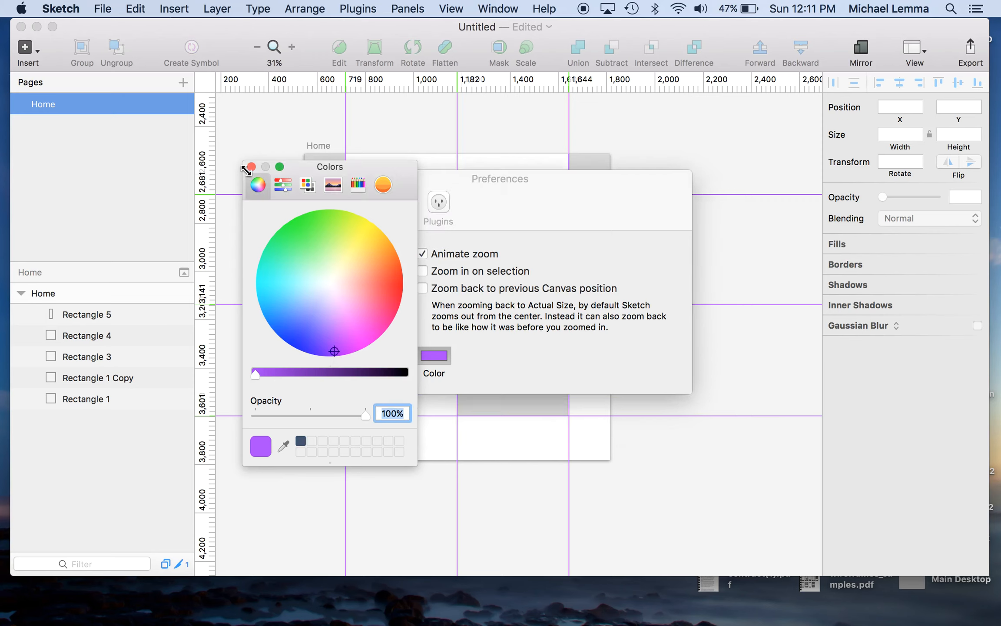
pyautogui.click(251, 167)
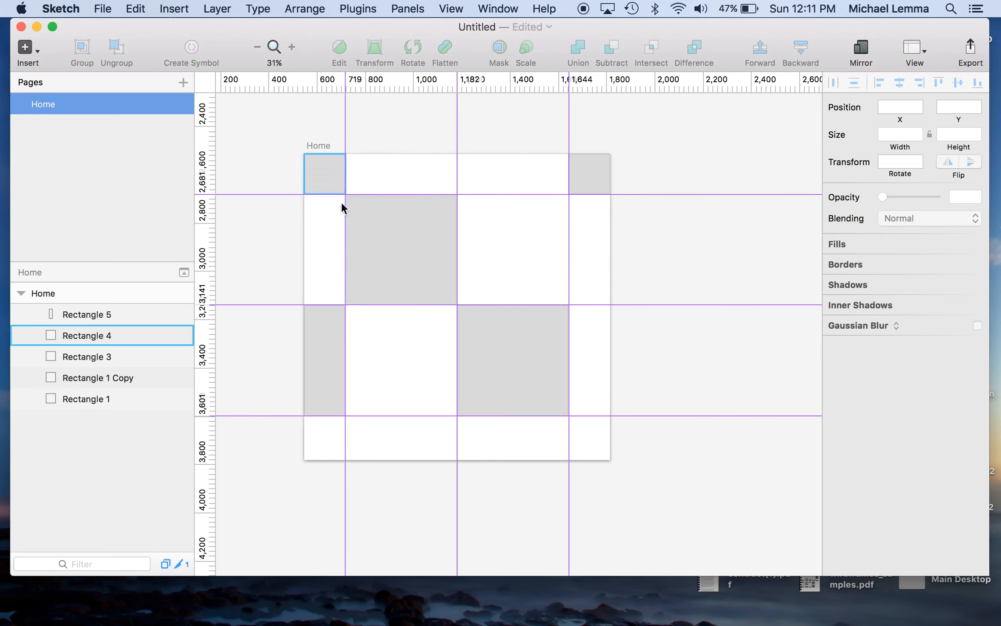
pyautogui.click(316, 282)
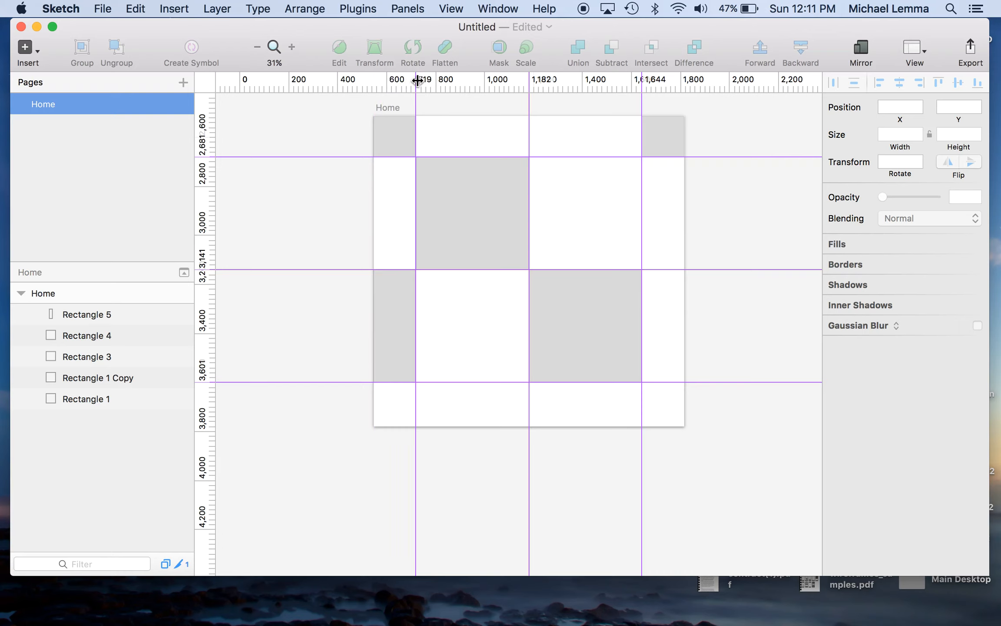
# Remove the vertical guide at 719 and the horizontal guide at 2,681, and place new ones at 722 and 2,680.
pyautogui.moveTo(418, 80); pyautogui.dragTo(154, 73)
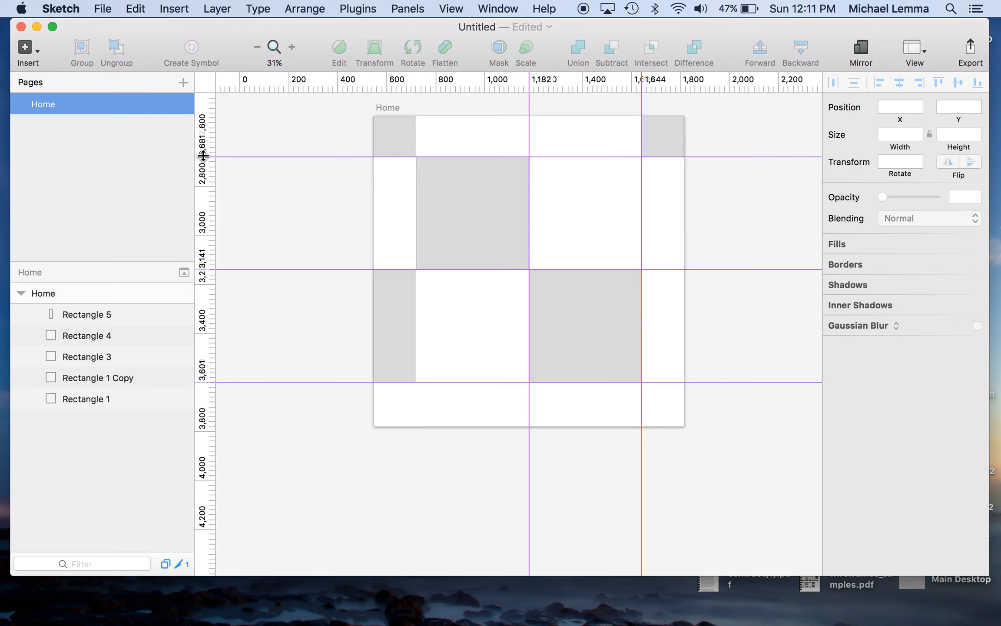
pyautogui.moveTo(203, 155); pyautogui.dragTo(210, 13)
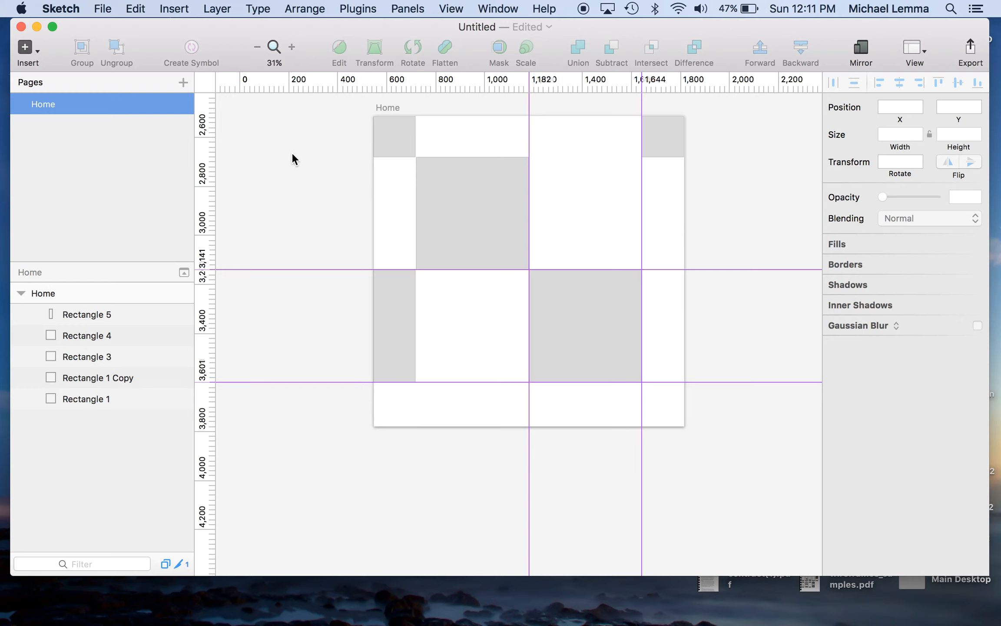
pyautogui.click(201, 156)
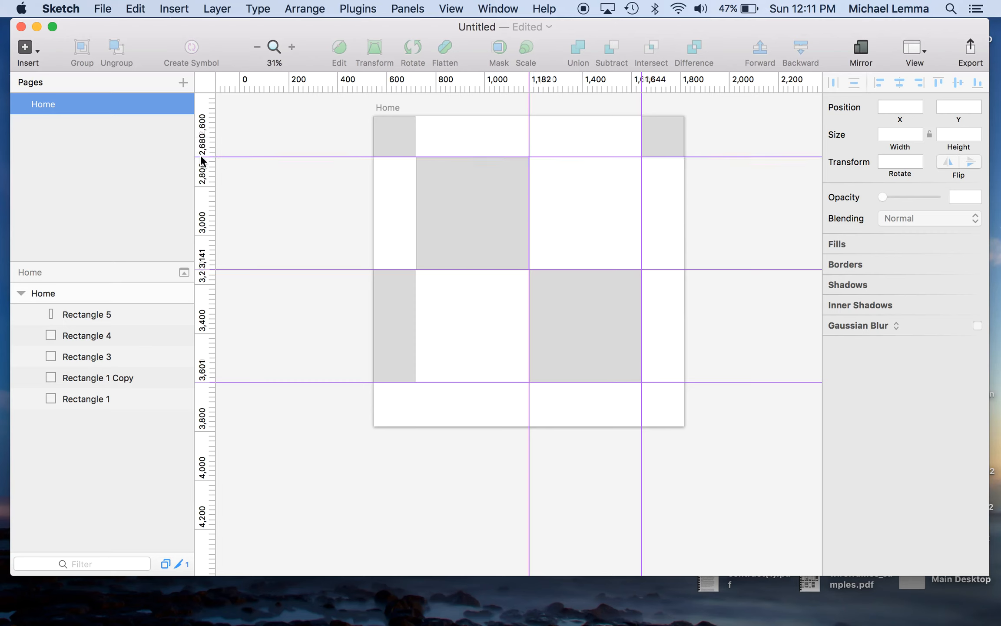
pyautogui.click(416, 82)
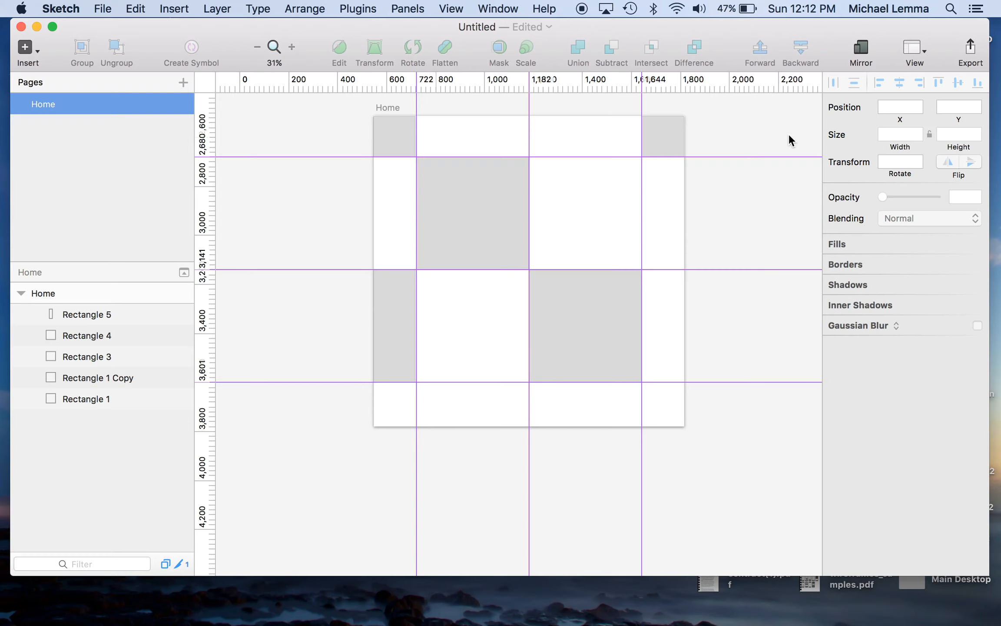
pyautogui.rightClick(488, 85)
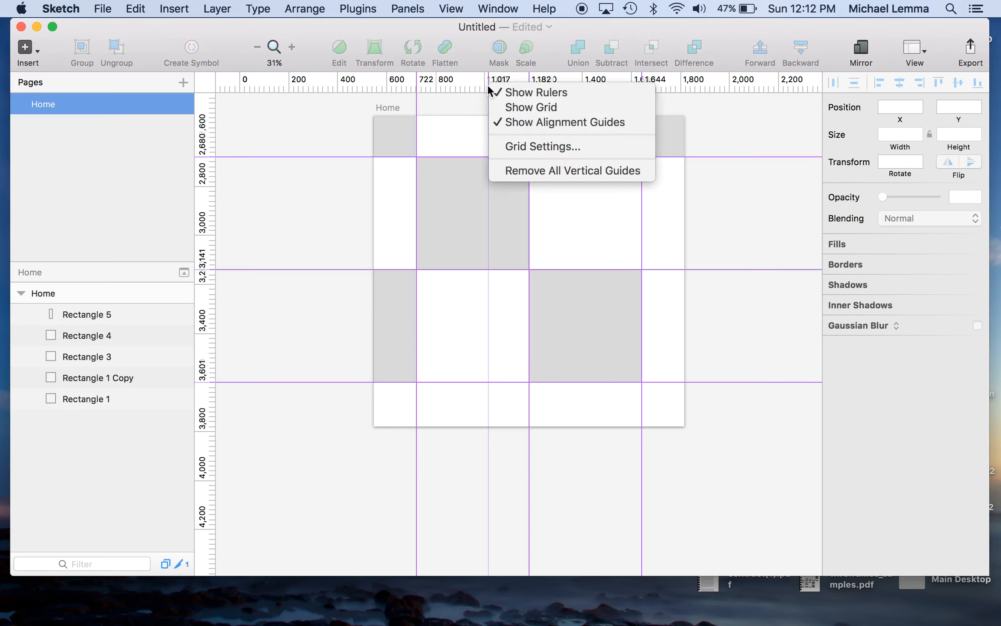
pyautogui.click(922, 52)
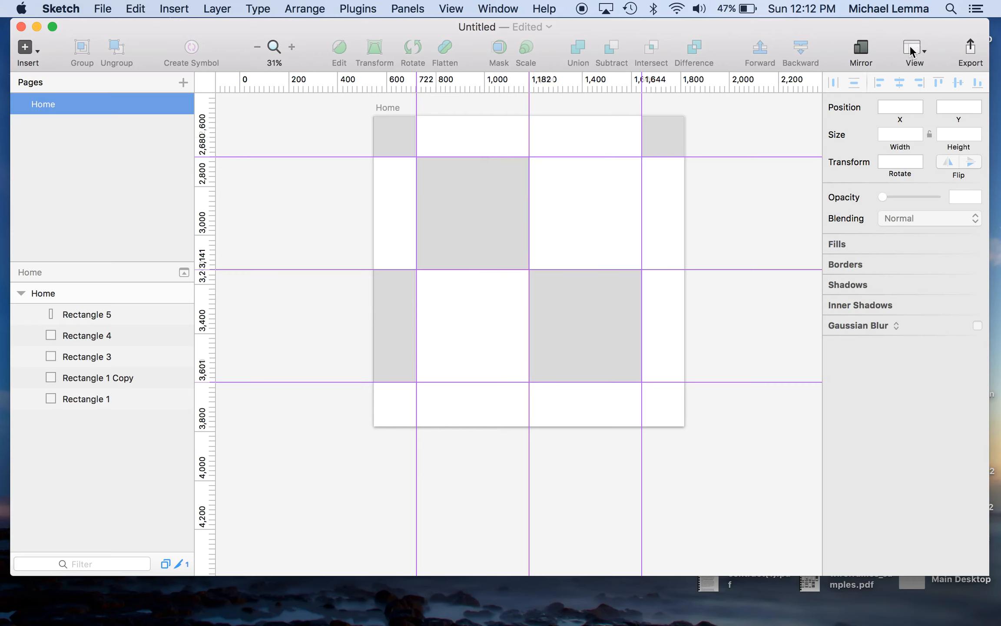
pyautogui.click(917, 49)
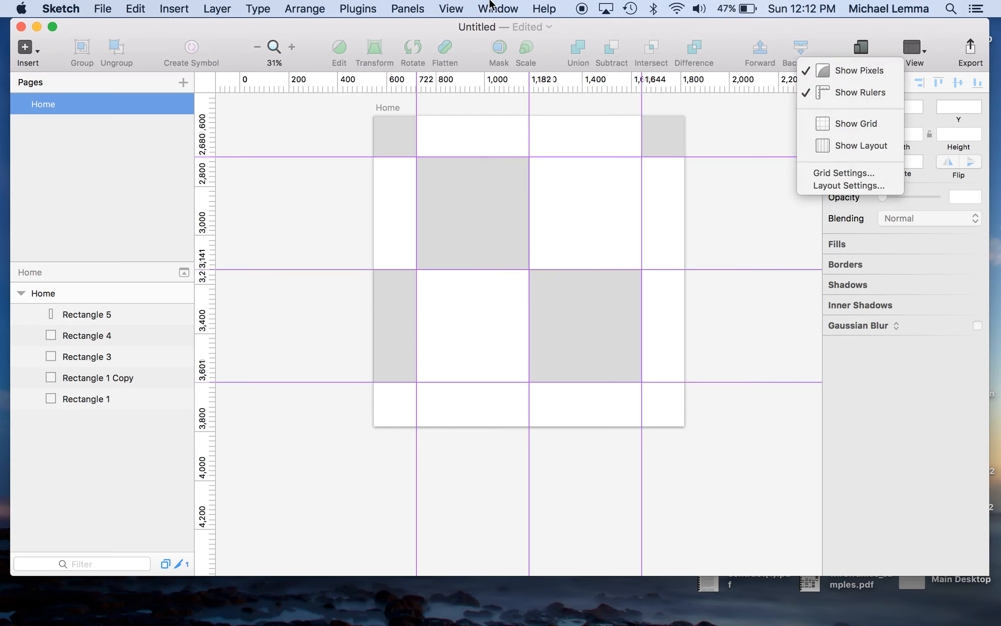
pyautogui.click(418, 5)
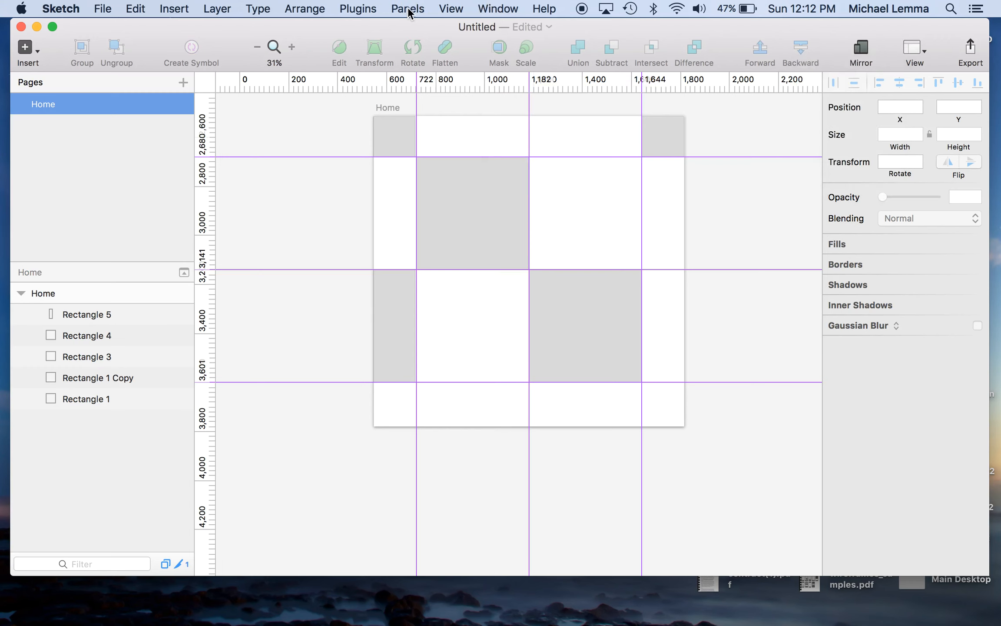
# Hide the smart guides on the canvas, and show them again.
pyautogui.click(452, 10)
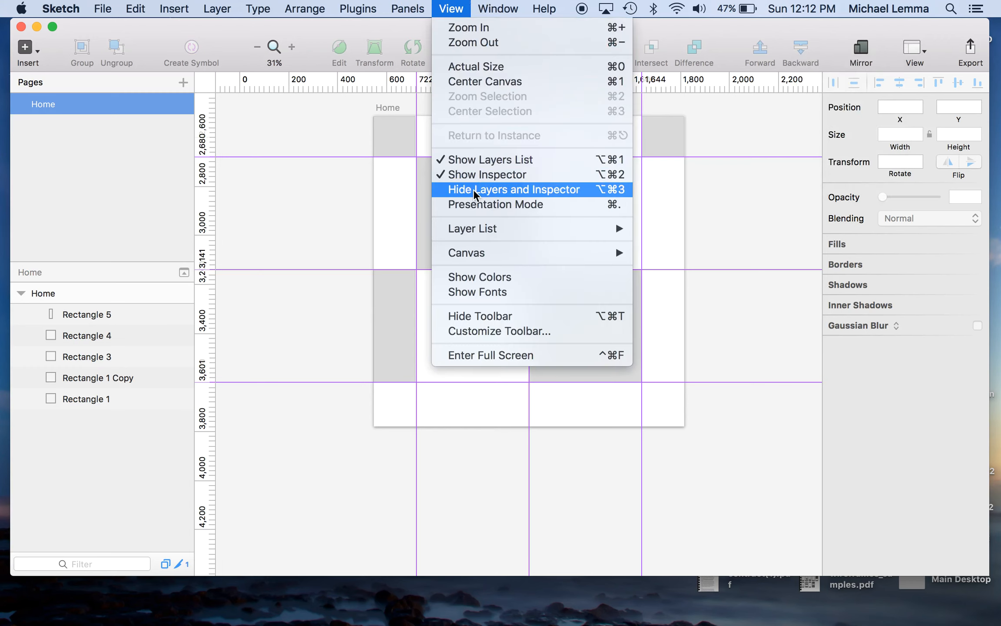
pyautogui.moveTo(487, 257)
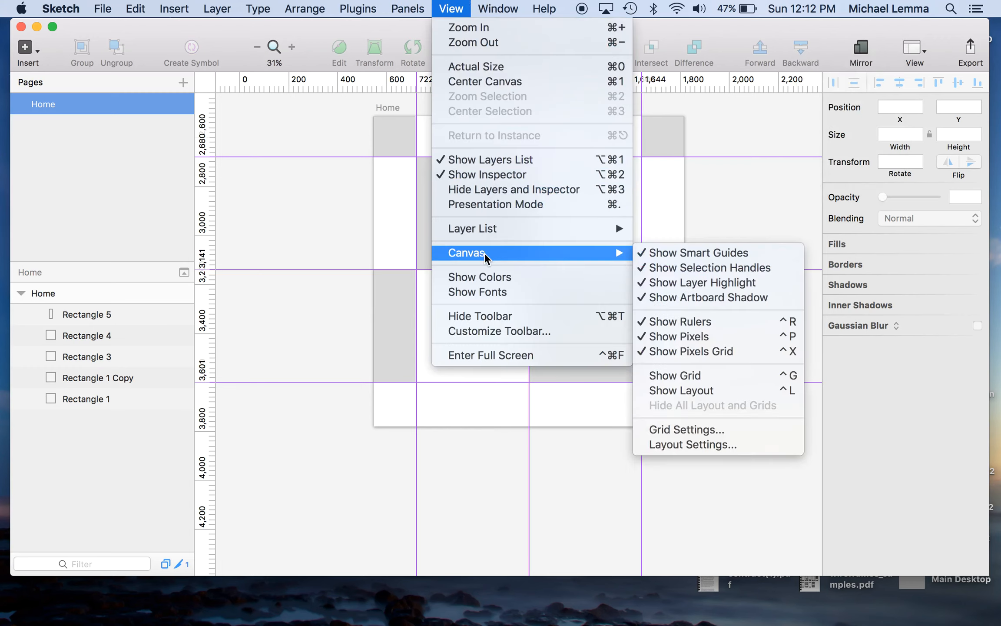
pyautogui.click(651, 259)
pyautogui.click(450, 7)
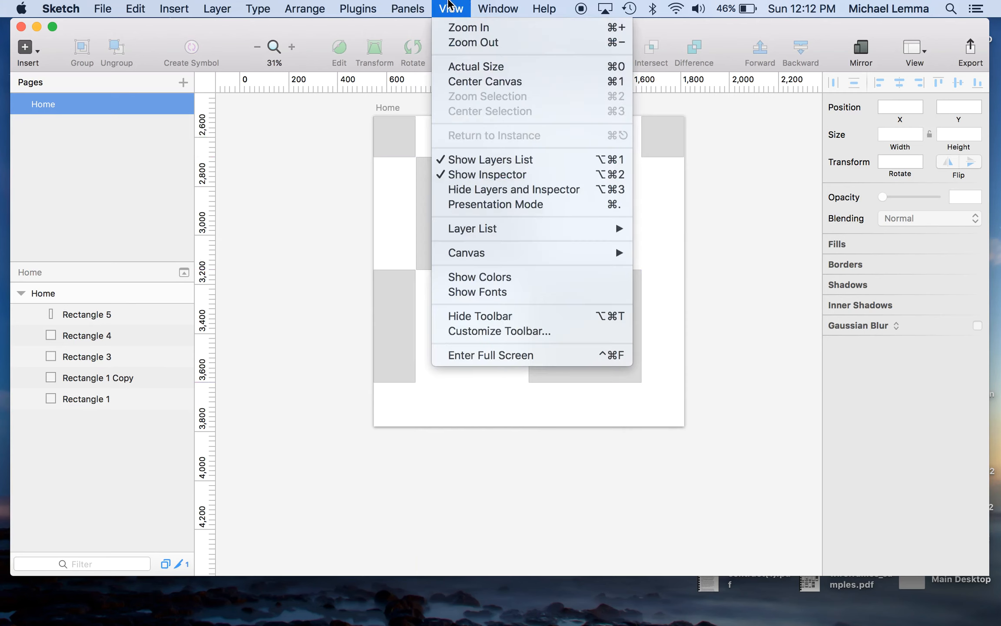
pyautogui.moveTo(547, 256)
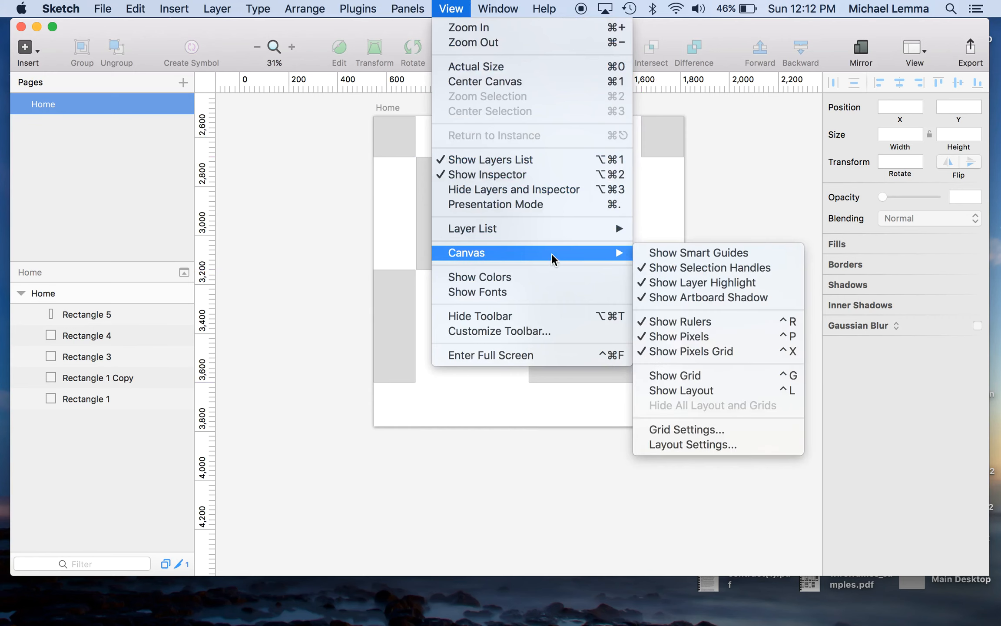
pyautogui.click(660, 253)
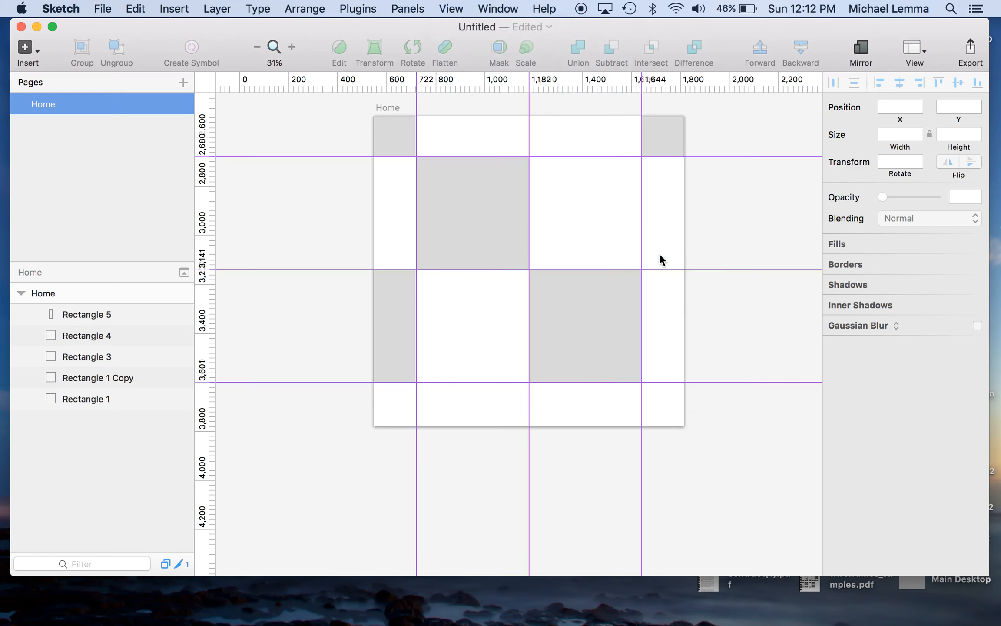
# Turn off the pixel display on the canvas.
pyautogui.click(913, 49)
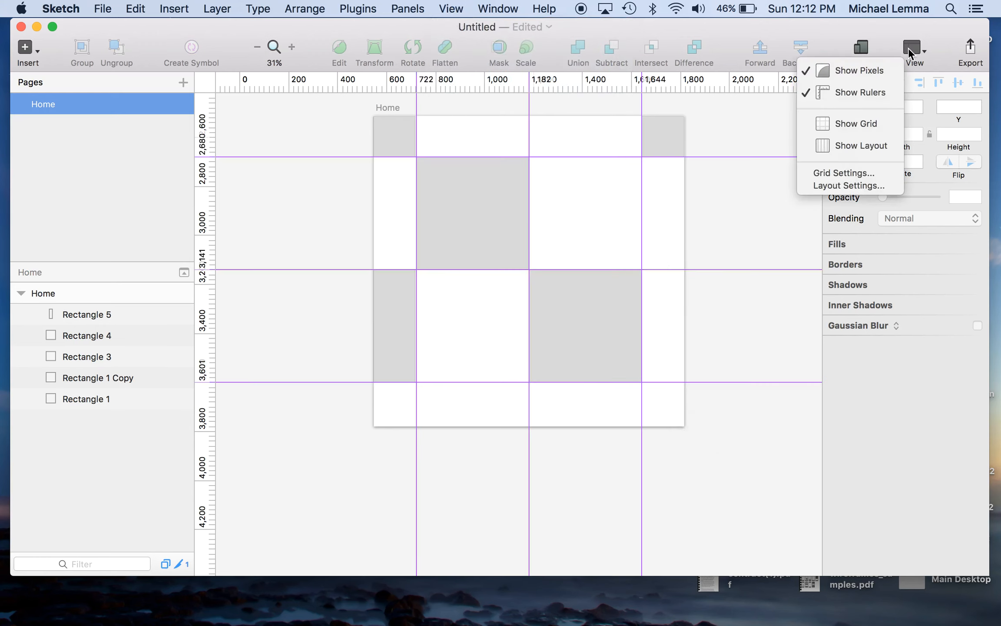
pyautogui.click(860, 73)
pyautogui.scroll(3, 473, 206)
pyautogui.scroll(5, 473, 206)
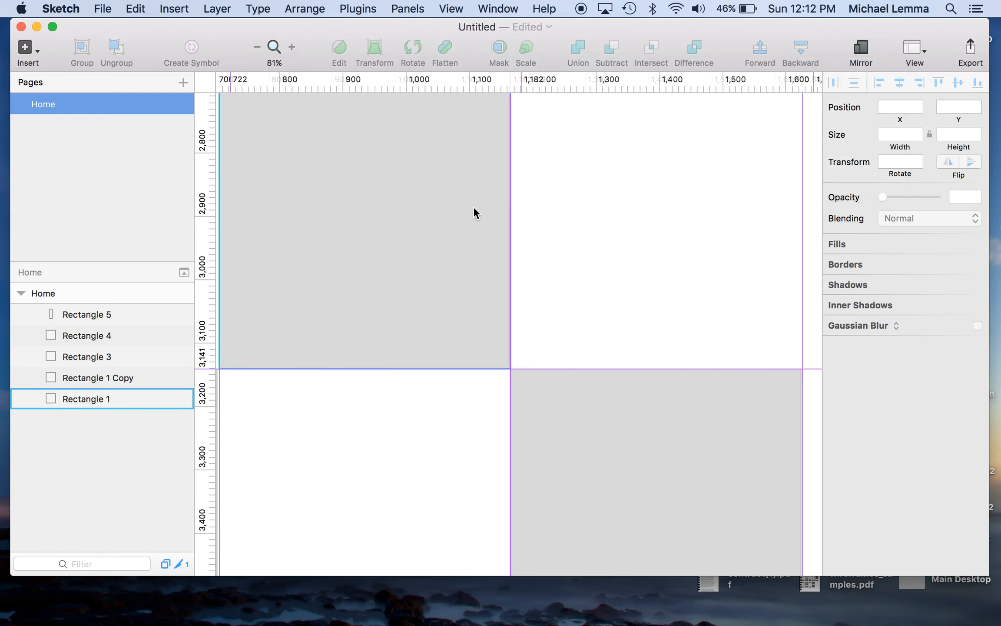
# Draw a circle of about 341 by 341 px in the empty area beside the large upper rectangle, just above the 3,141 guide.
pyautogui.click(31, 47)
pyautogui.moveTo(108, 114)
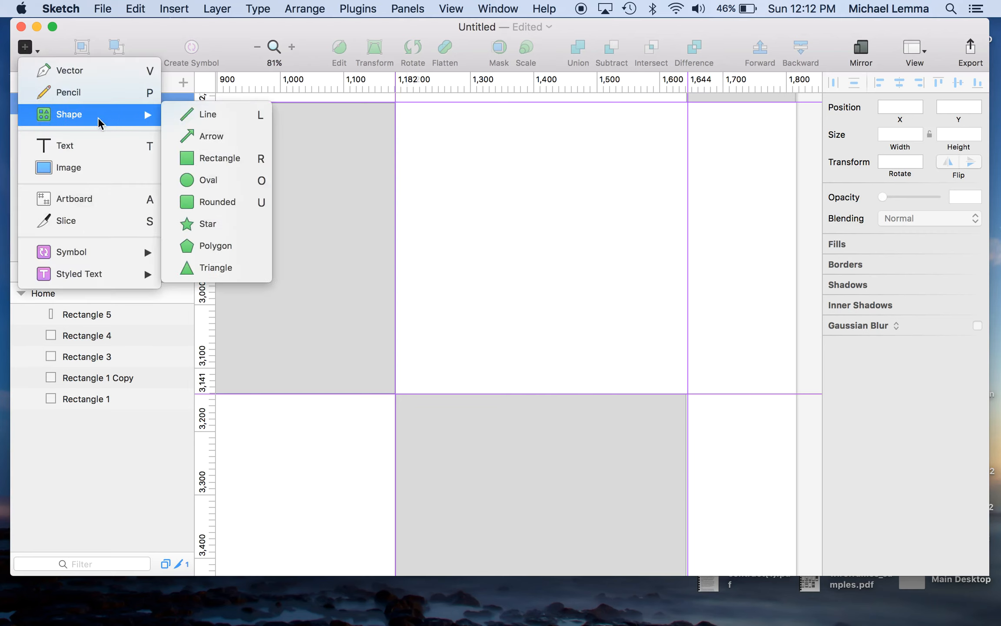
pyautogui.click(204, 184)
pyautogui.moveTo(507, 176); pyautogui.dragTo(722, 394)
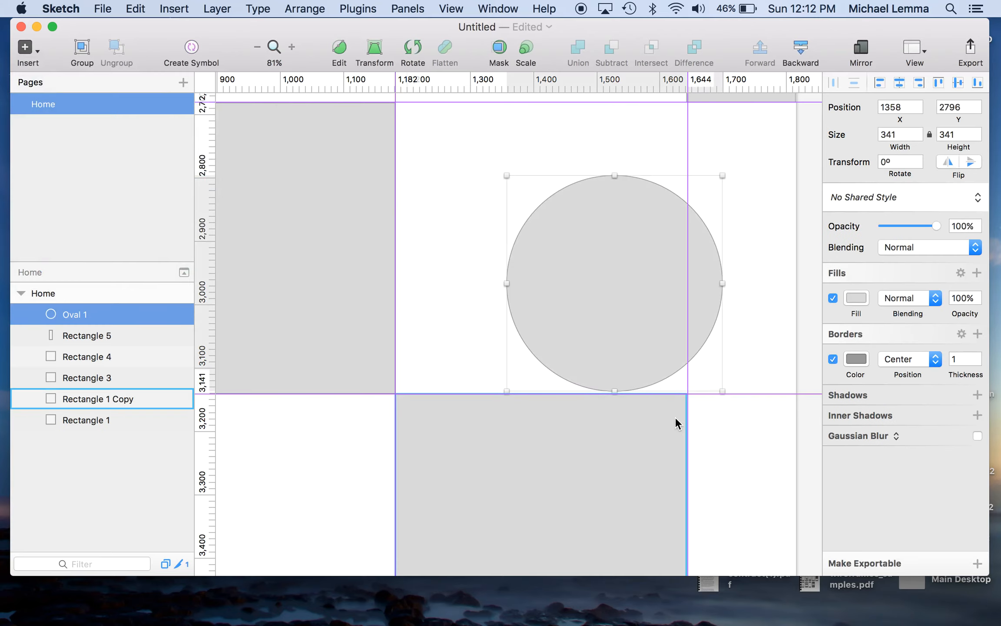
# Magnify the circle's lower edge to about 1413% and turn on the pixel display to compare its rendering.
pyautogui.scroll(15, 661, 388)
pyautogui.hscroll(-10, 420, 392)
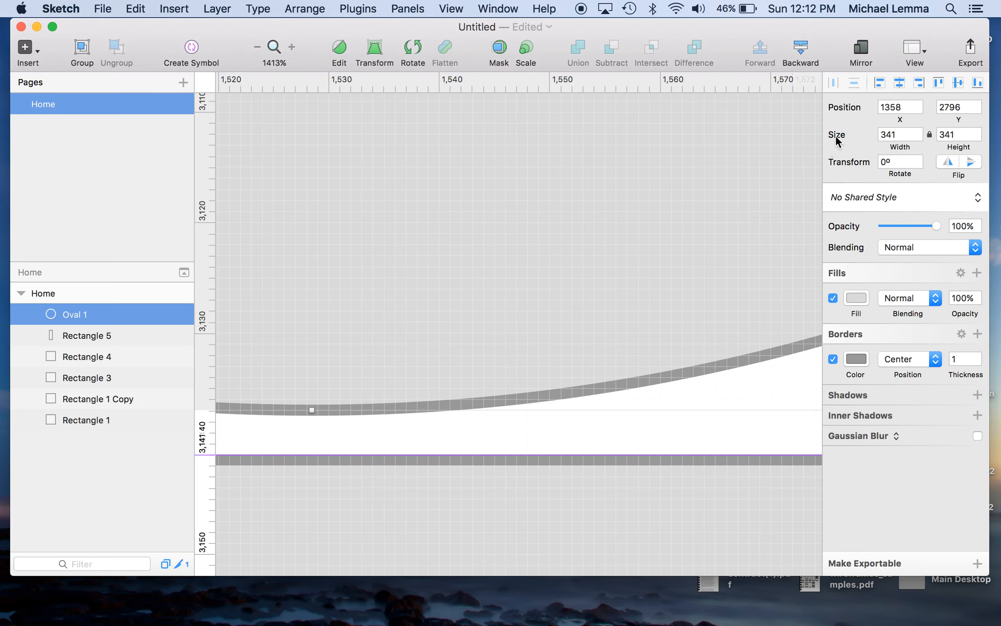
pyautogui.click(923, 49)
pyautogui.click(867, 72)
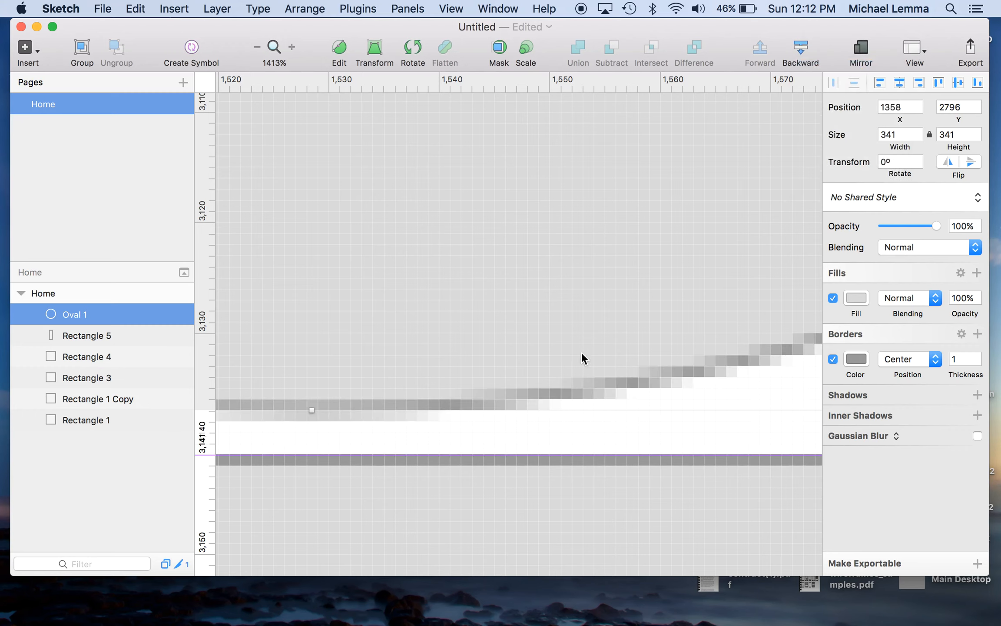
pyautogui.scroll(-15, 392, 388)
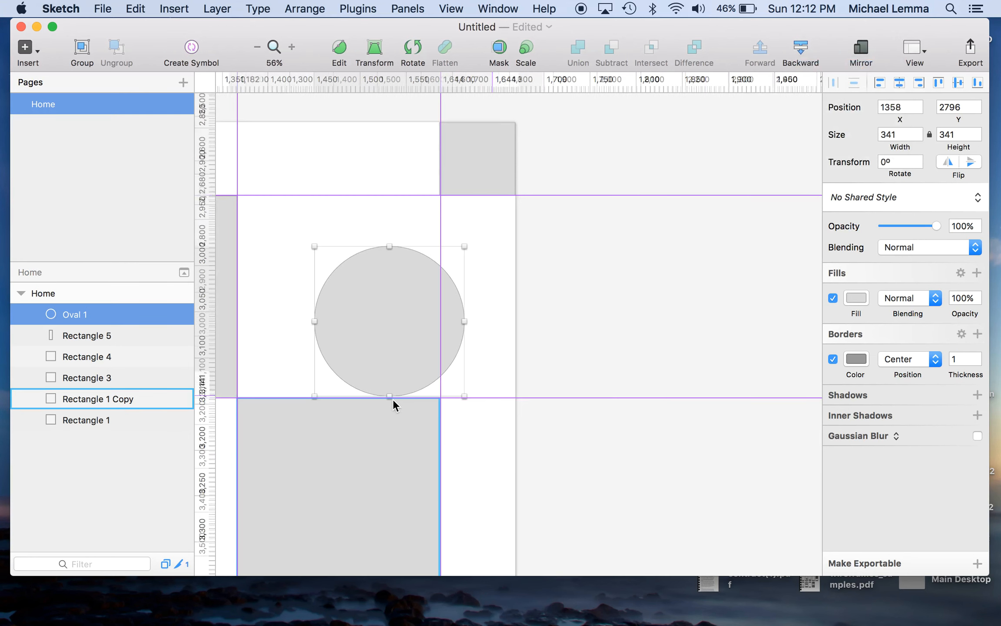
# Delete the circle and turn off the pixel display.
pyautogui.click(304, 238)
pyautogui.click(354, 310)
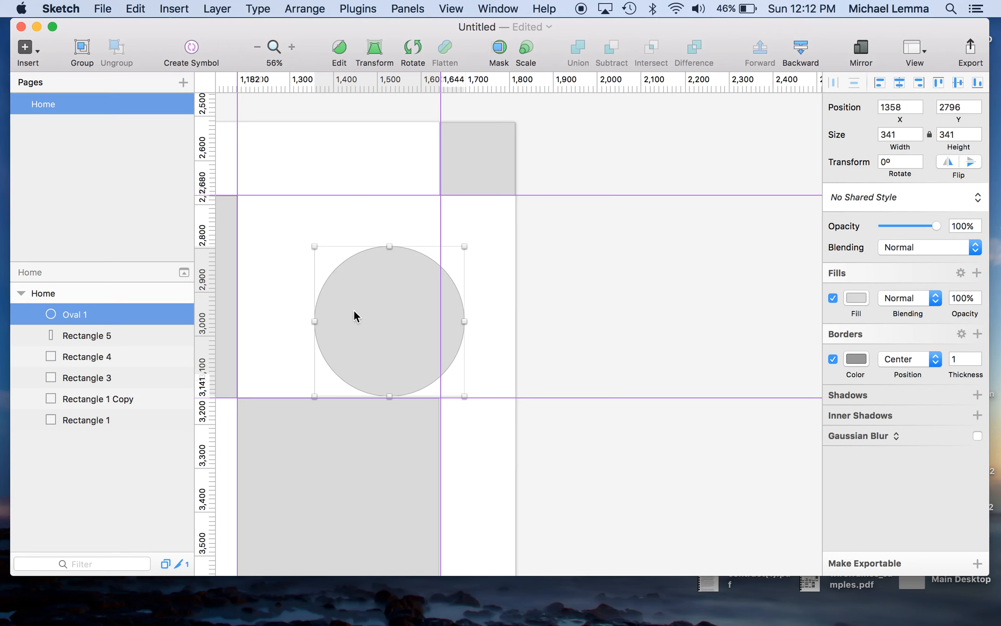
pyautogui.press('Delete')
pyautogui.click(926, 46)
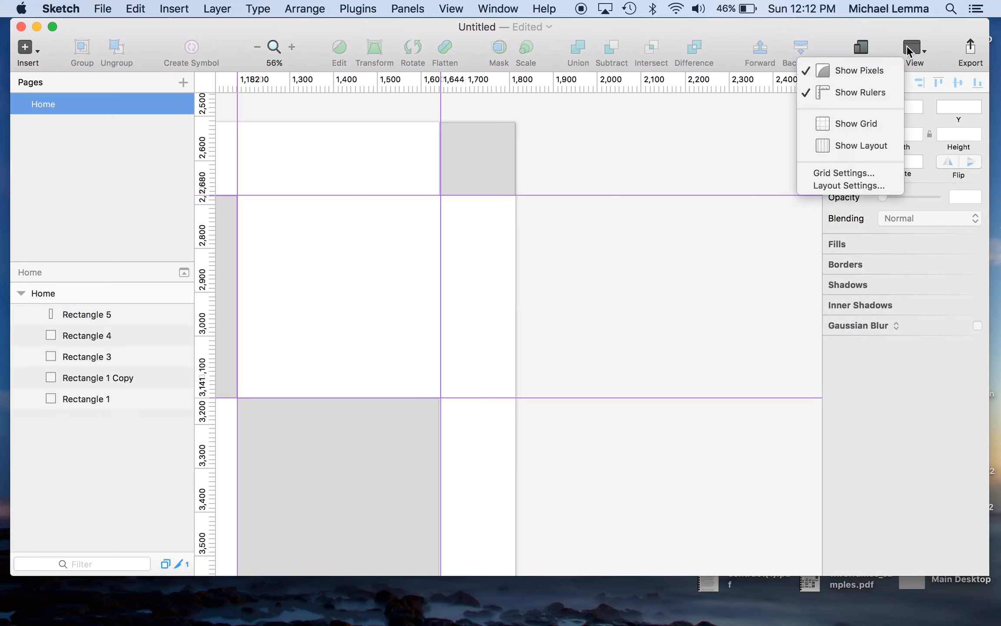
pyautogui.click(875, 78)
# Show the grid over the whole Home artboard.
pyautogui.click(915, 48)
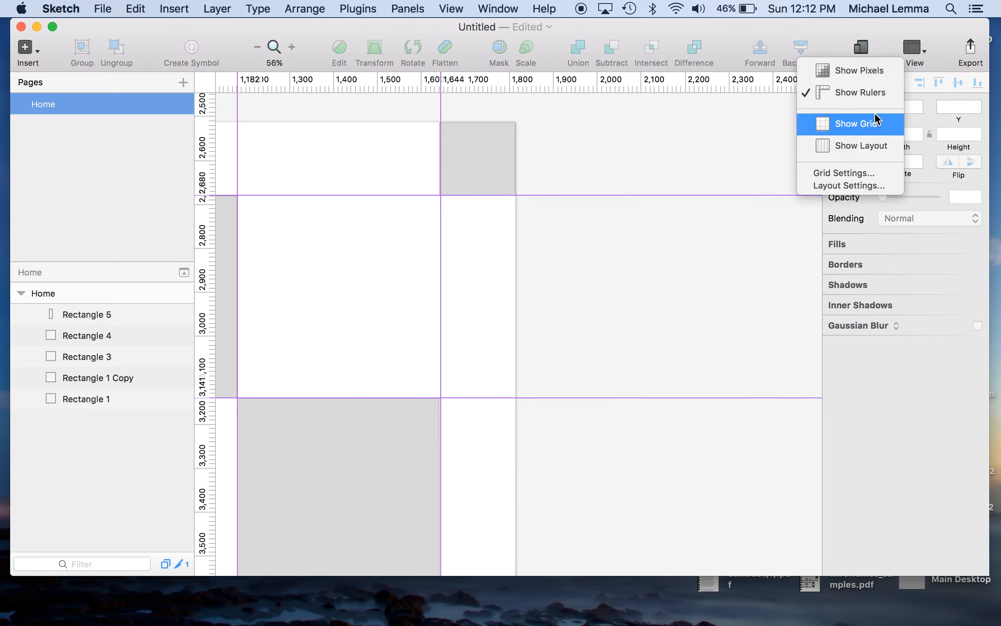
pyautogui.click(637, 251)
pyautogui.scroll(-3, 638, 250)
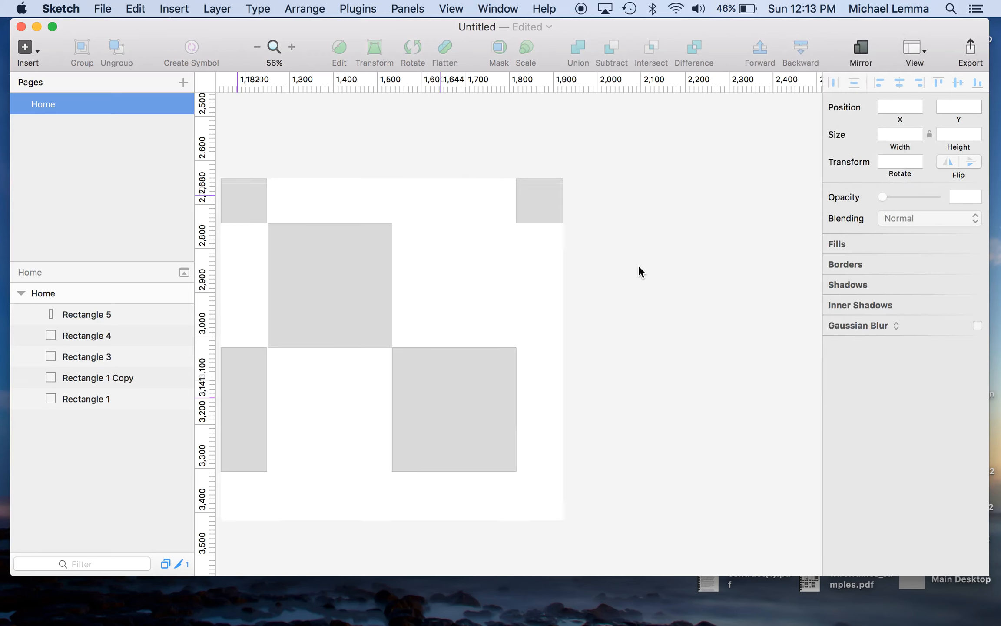
pyautogui.click(909, 52)
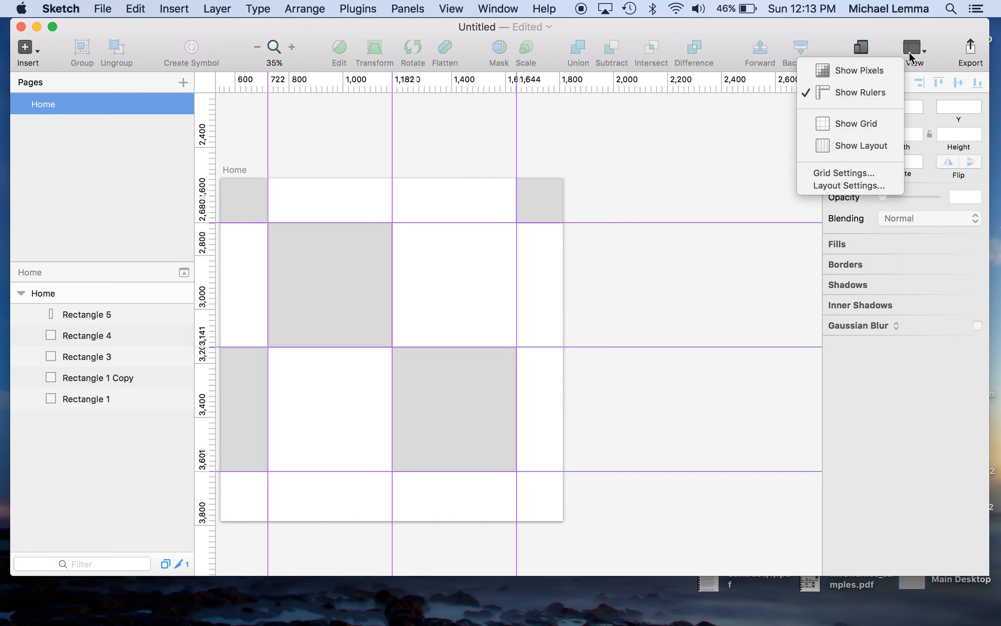
pyautogui.click(883, 130)
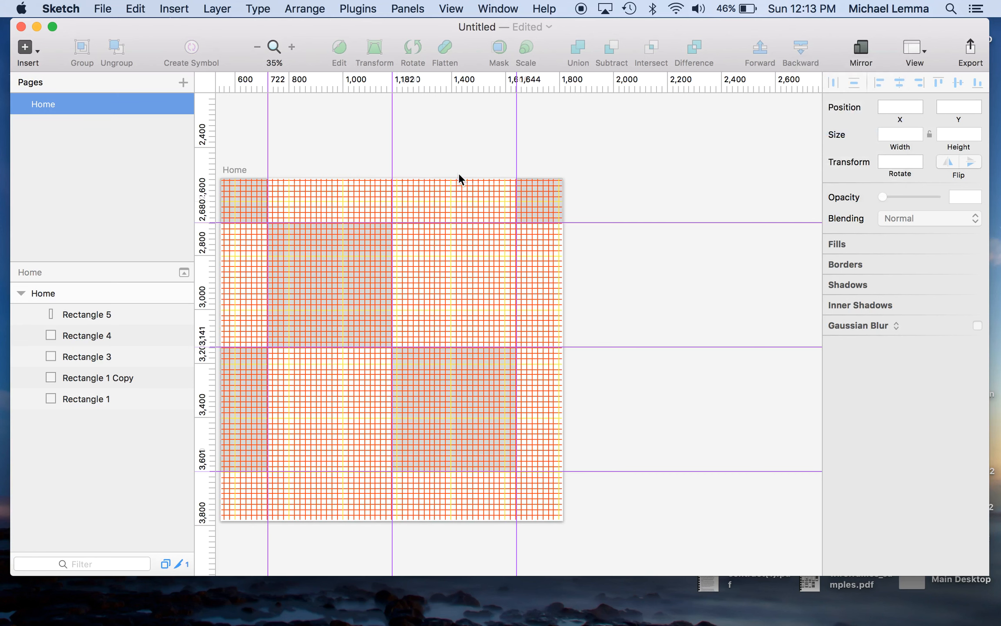
# Set the dark grid line colour to green in the grid settings.
pyautogui.click(909, 52)
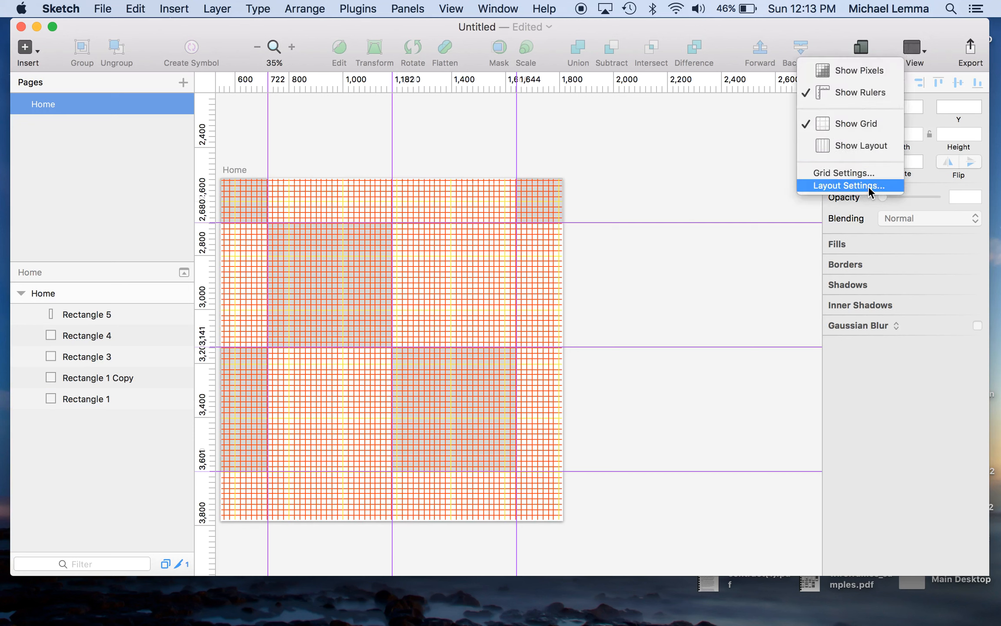
pyautogui.click(862, 175)
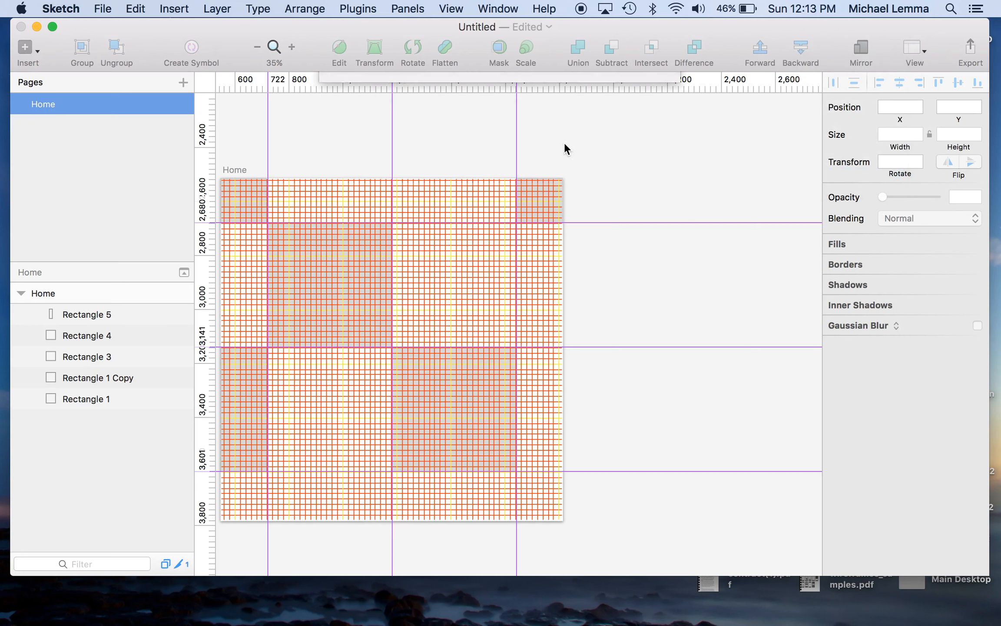
pyautogui.click(521, 197)
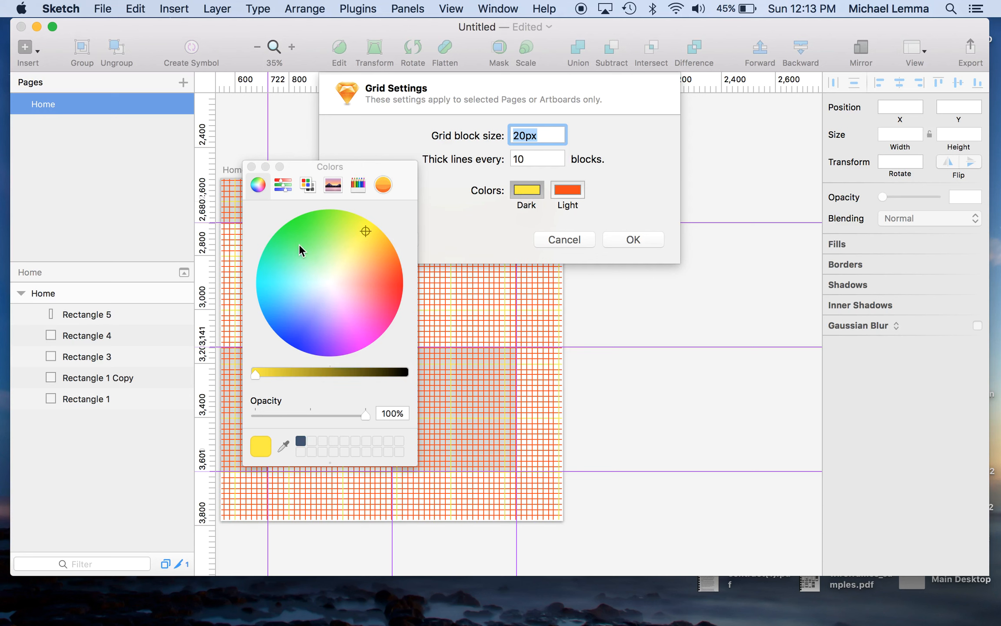
pyautogui.moveTo(299, 244); pyautogui.dragTo(299, 205)
# Set the light grid line colour to the saved dark slate-blue swatch, and apply the grid settings.
pyautogui.click(566, 191)
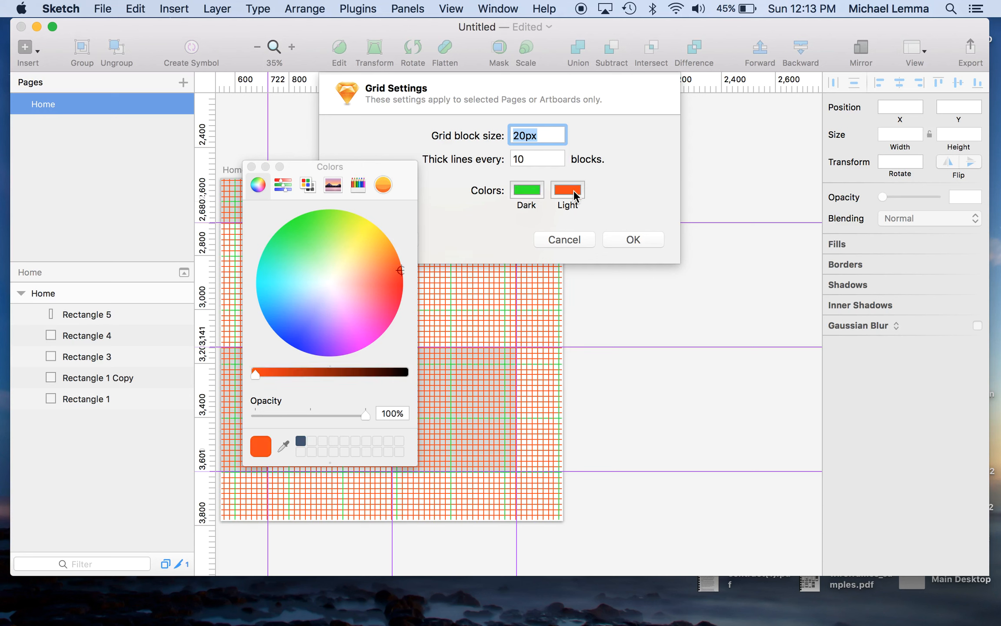
pyautogui.moveTo(333, 266); pyautogui.dragTo(289, 279)
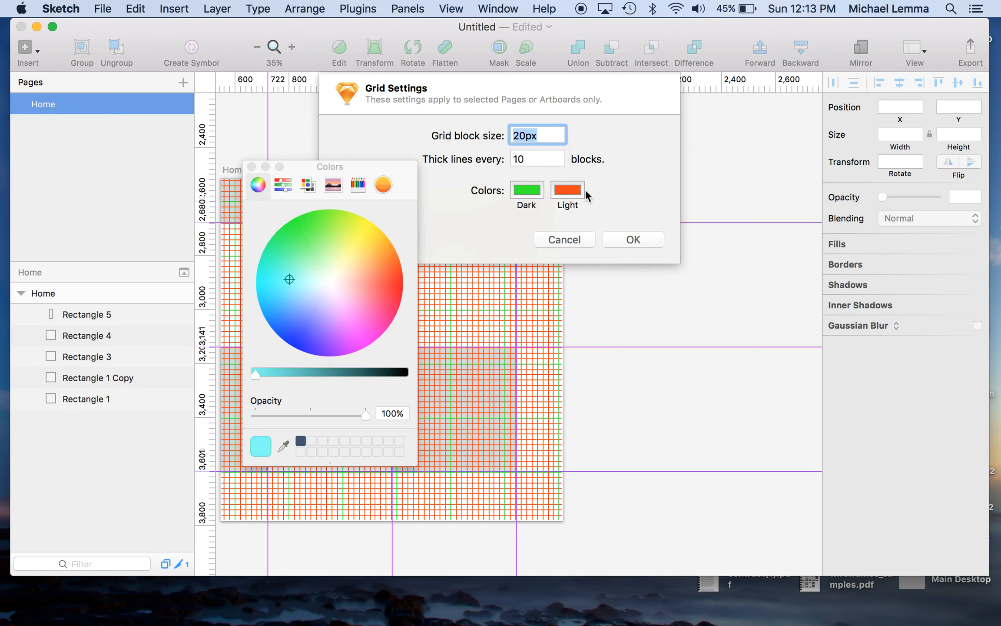
pyautogui.click(251, 166)
pyautogui.click(581, 183)
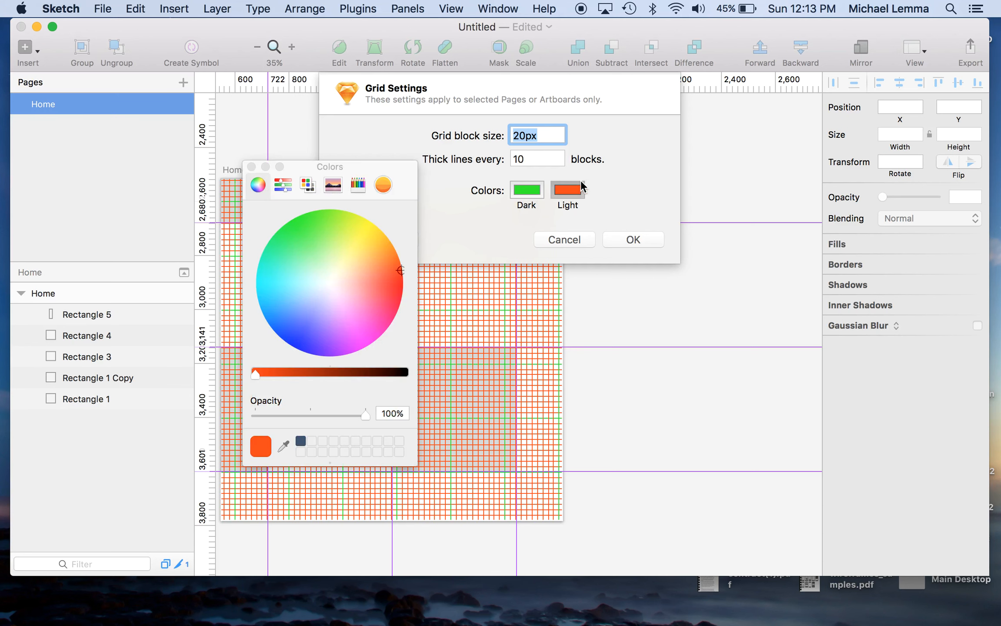
pyautogui.click(304, 437)
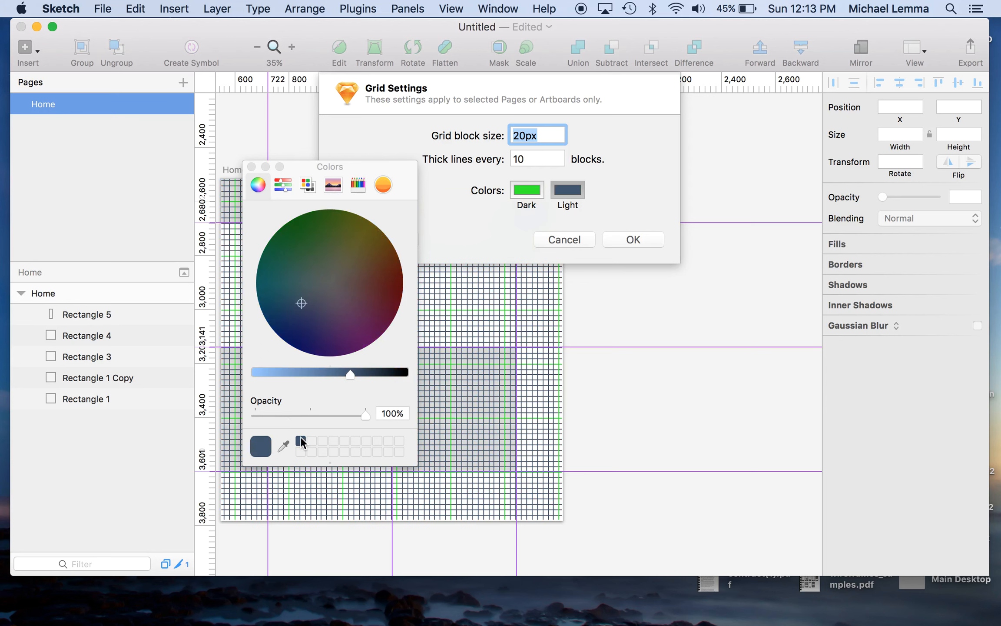
pyautogui.click(634, 239)
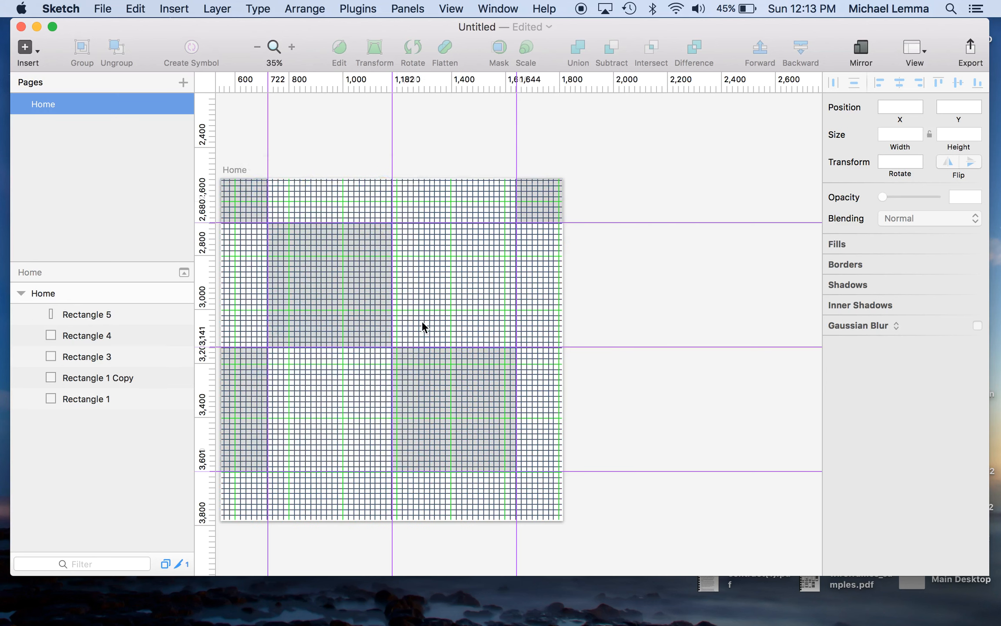
# Hide the recoloured grid on the Home artboard, and show it again.
pyautogui.scroll(5, 422, 321)
pyautogui.scroll(-5, 422, 320)
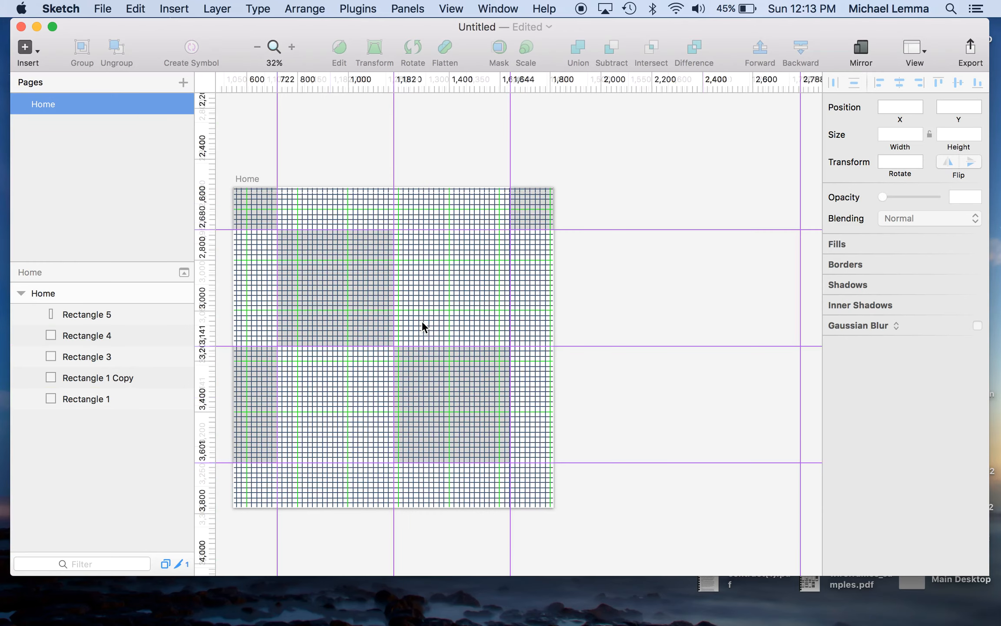
pyautogui.click(912, 48)
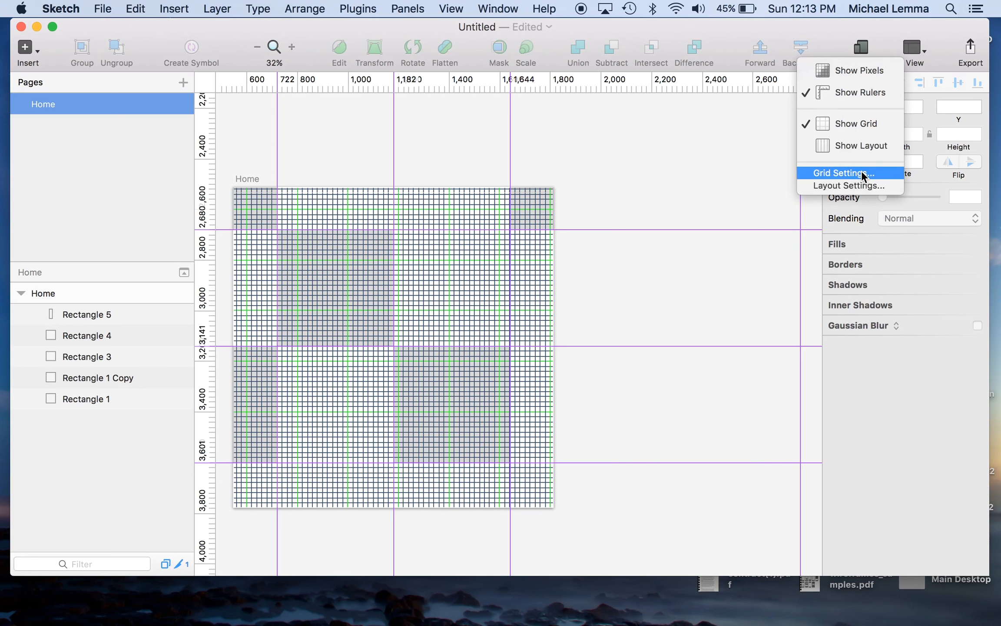
pyautogui.click(861, 132)
pyautogui.click(913, 49)
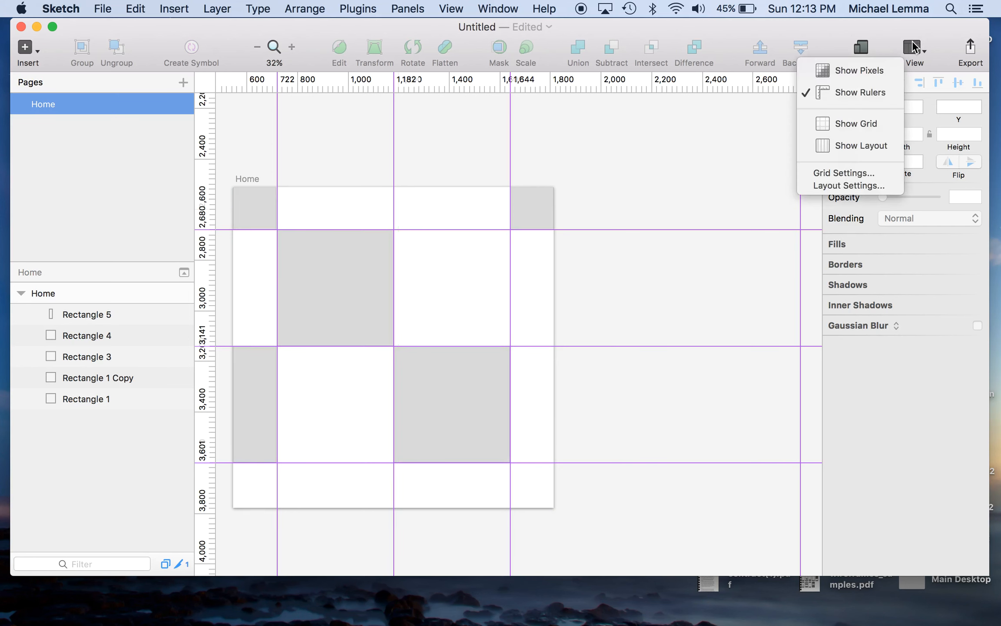
pyautogui.click(852, 126)
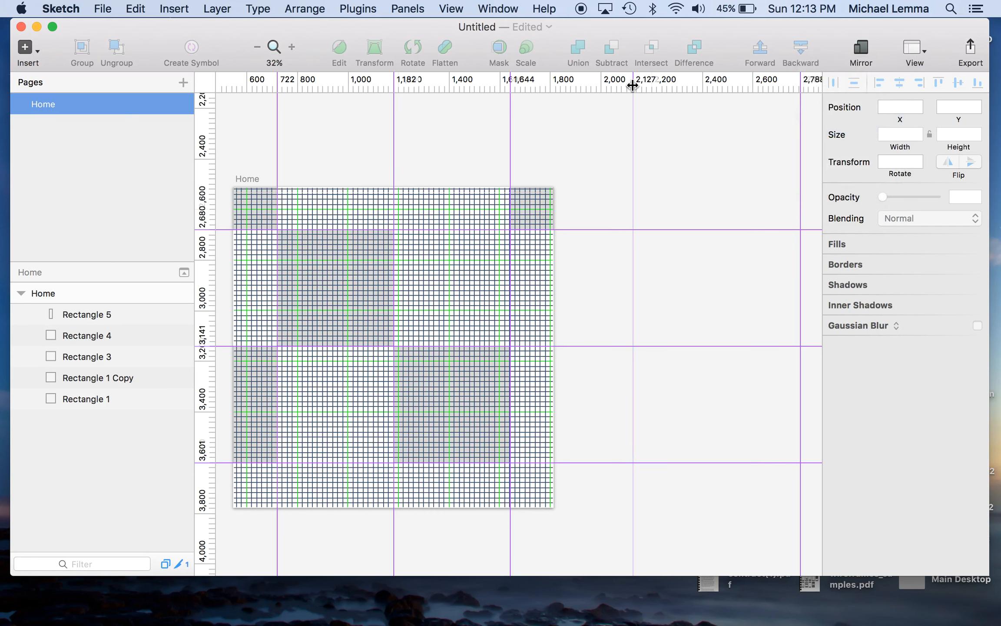
# Review the ruler's display options, and hide the grid without using them.
pyautogui.rightClick(632, 84)
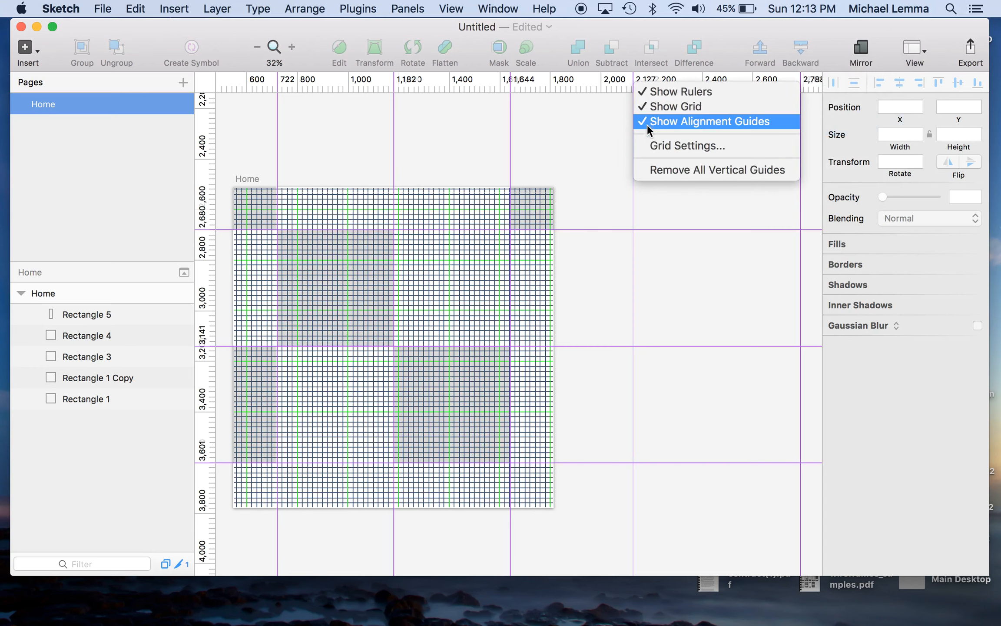
pyautogui.click(593, 79)
pyautogui.hotkey('ctrl', 'g')
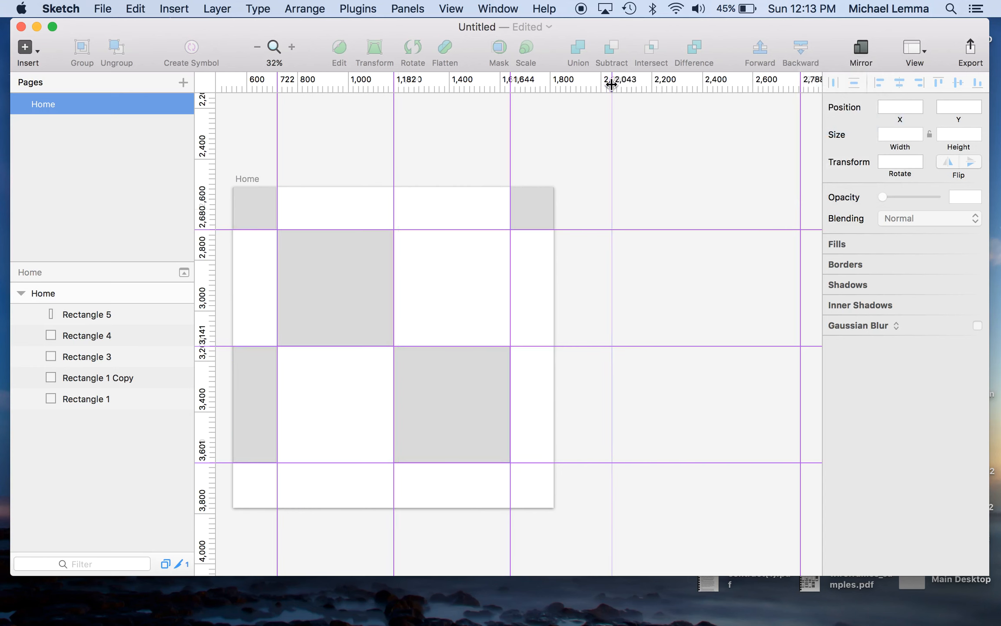
# Set the grid block size to 50px with thick lines every 5 blocks, and apply the grid settings.
pyautogui.rightClick(611, 83)
pyautogui.click(632, 143)
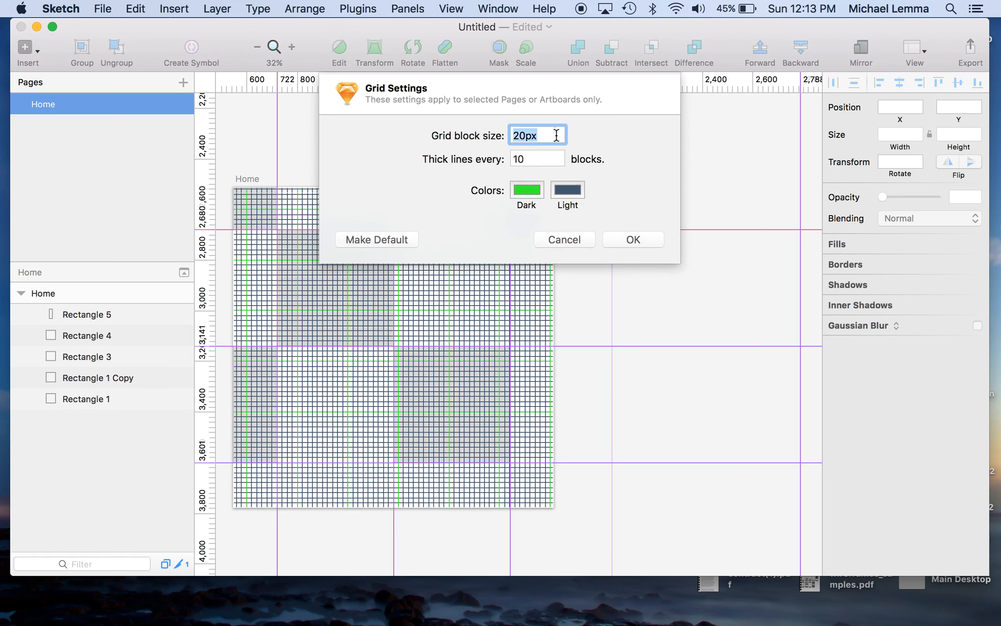
pyautogui.moveTo(528, 136); pyautogui.dragTo(510, 136)
pyautogui.press('Tab')
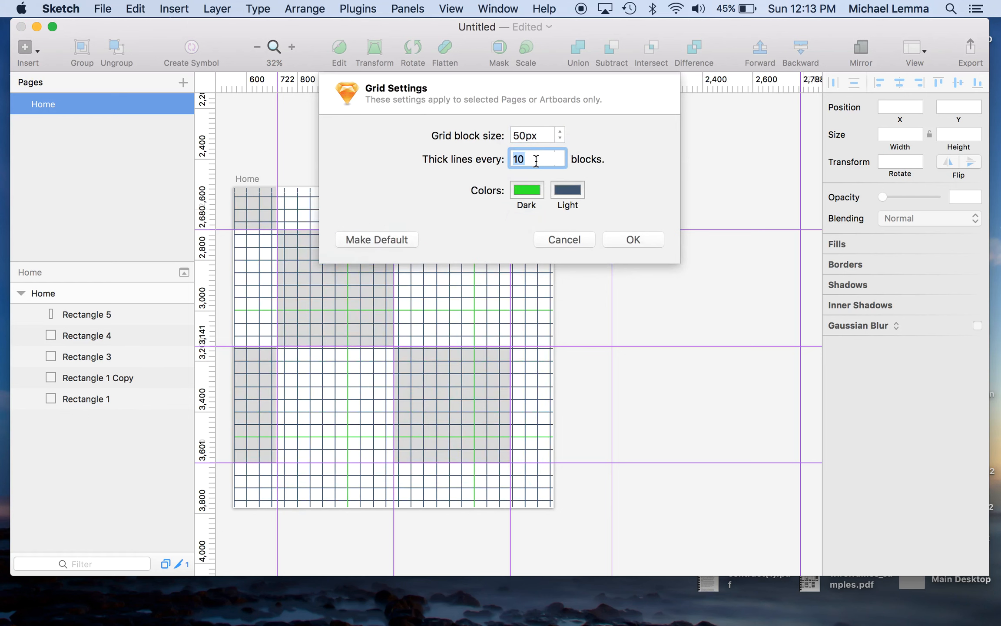
pyautogui.write('5')
pyautogui.click(532, 135)
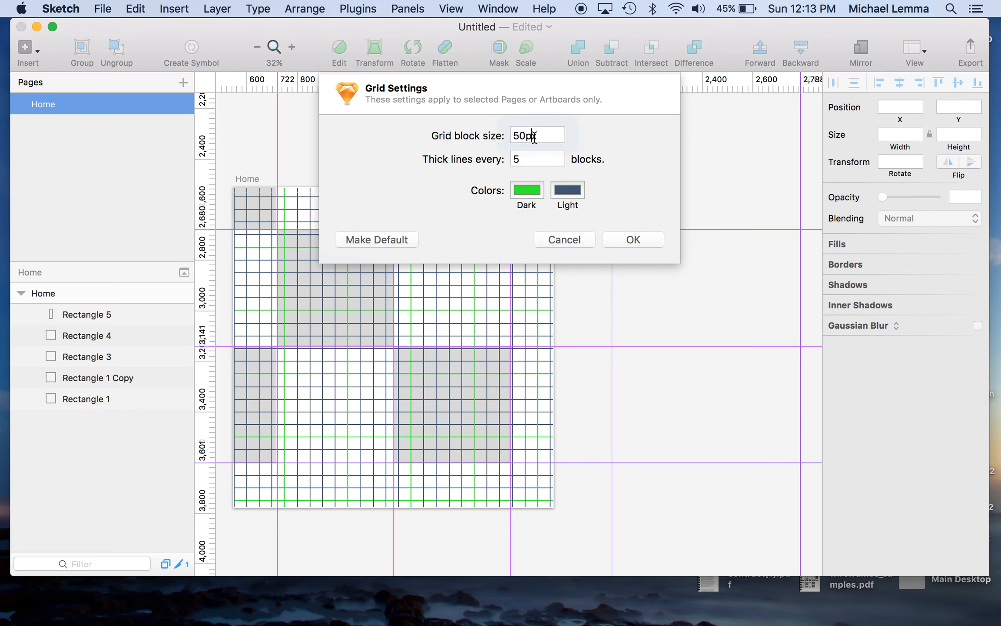
pyautogui.click(621, 244)
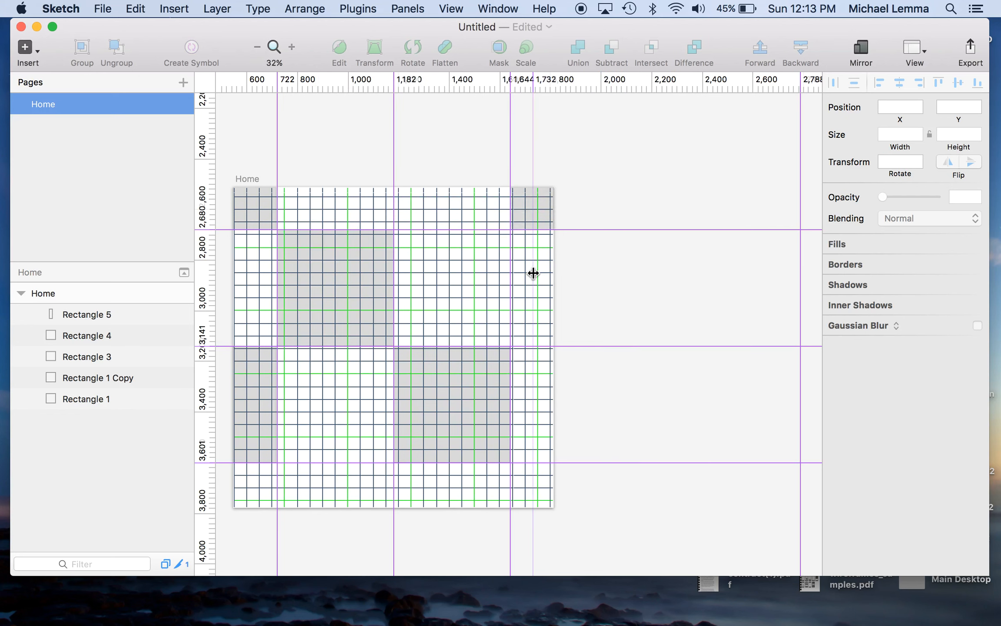
# Move the loose vertical guide out of the upper grey rectangle to about 265, outside the Home artboard.
pyautogui.scroll(5, 264, 342)
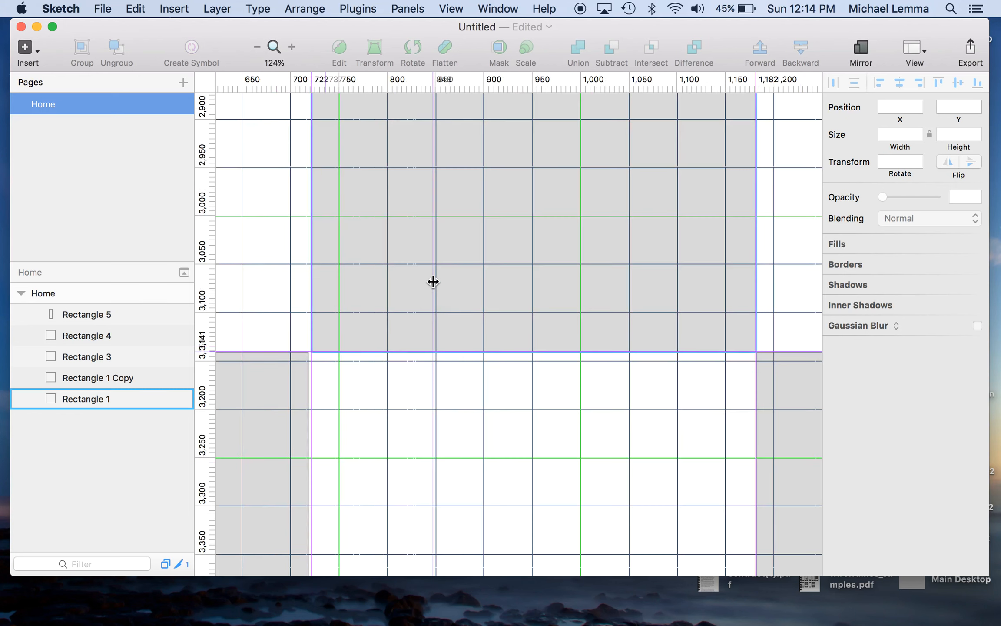
pyautogui.scroll(-5, 431, 282)
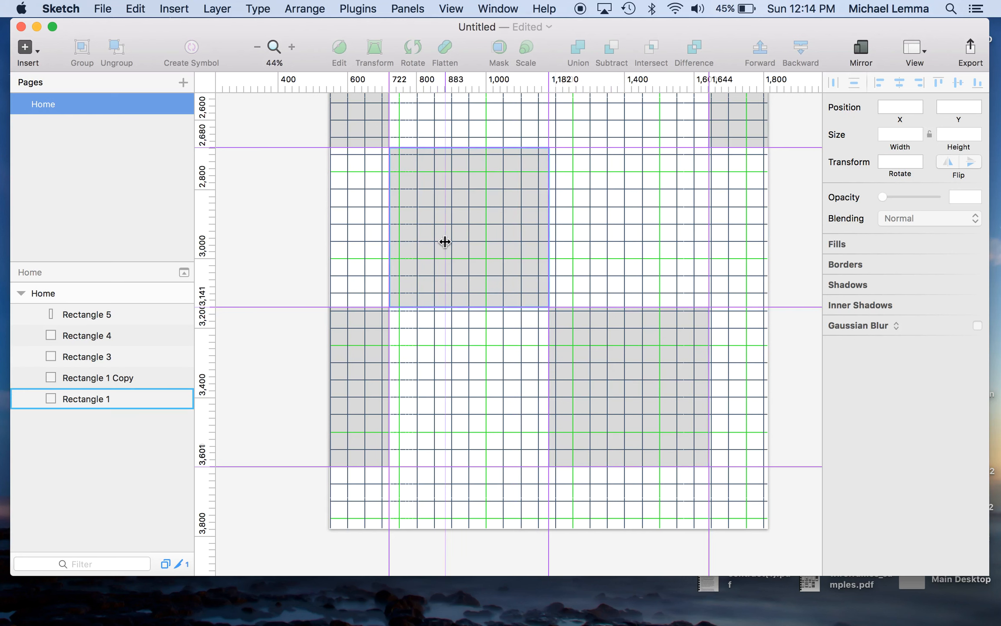
pyautogui.scroll(-3, 444, 240)
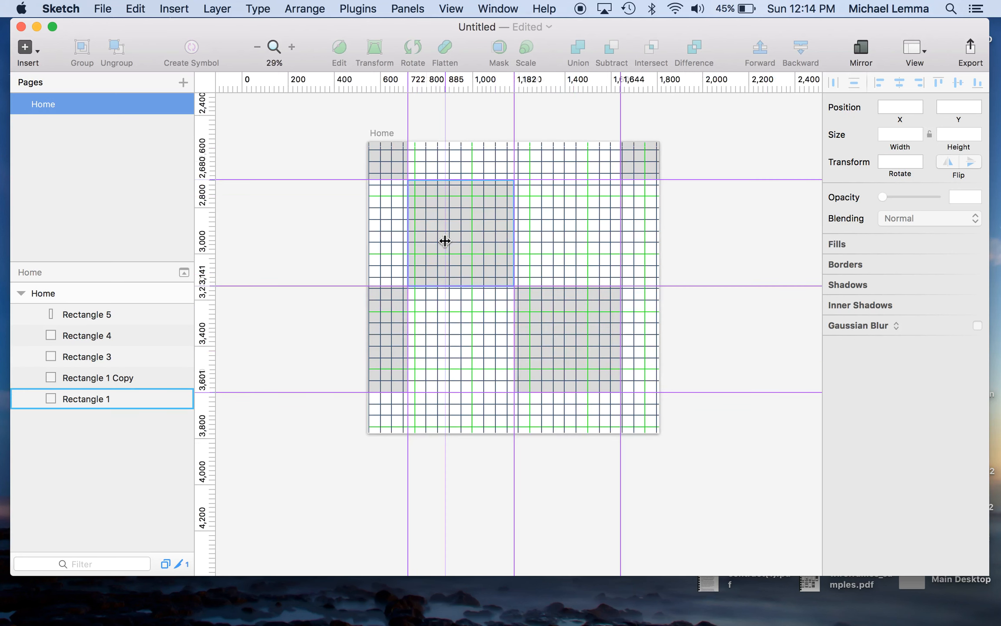
pyautogui.moveTo(446, 241); pyautogui.dragTo(303, 204)
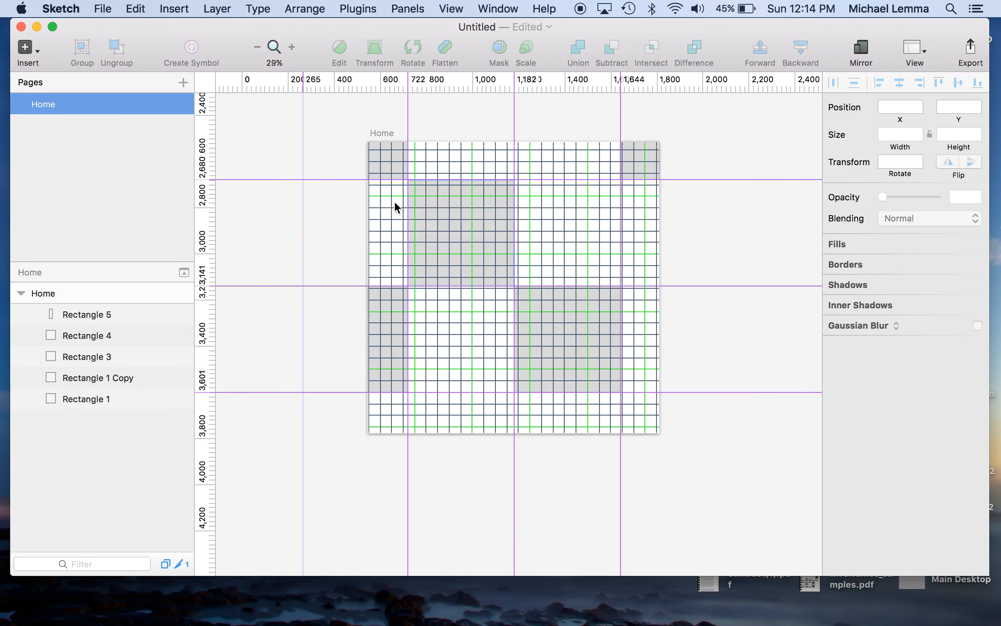
# Hide the rulers, and move the upper-middle grey rectangle to grid-aligned position X 750, Y 2750 on the Home artboard.
pyautogui.moveTo(434, 220)
pyautogui.mouseDown()
pyautogui.moveTo(443, 215)
pyautogui.moveTo(440, 340)
pyautogui.moveTo(433, 211)
pyautogui.moveTo(546, 215)
pyautogui.moveTo(422, 223)
pyautogui.moveTo(433, 221)
pyautogui.mouseUp()
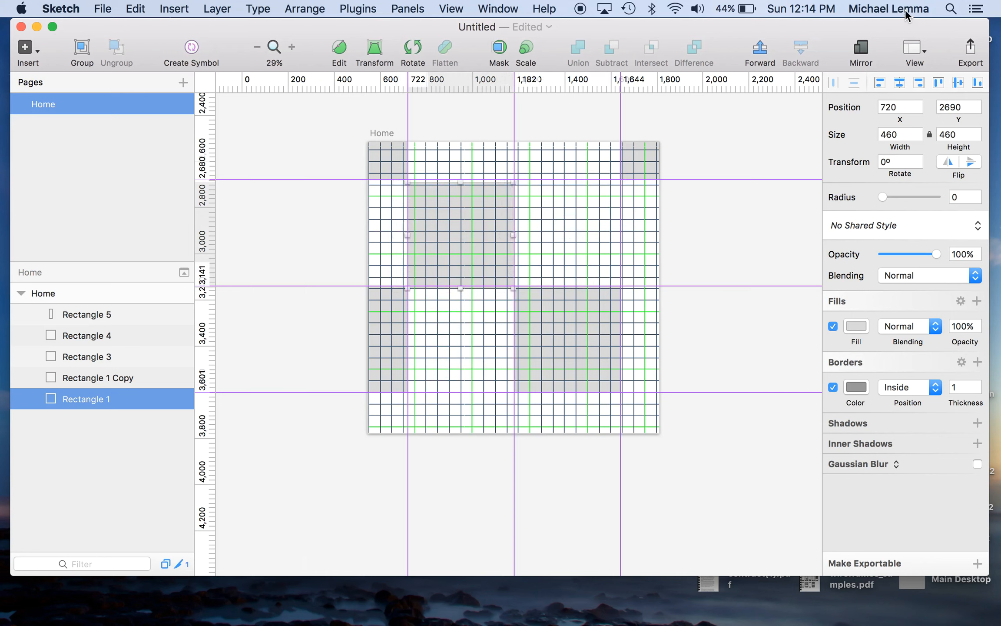
pyautogui.click(914, 48)
pyautogui.click(849, 93)
pyautogui.moveTo(448, 256)
pyautogui.mouseDown()
pyautogui.moveTo(494, 253)
pyautogui.moveTo(458, 275)
pyautogui.moveTo(465, 264)
pyautogui.mouseUp()
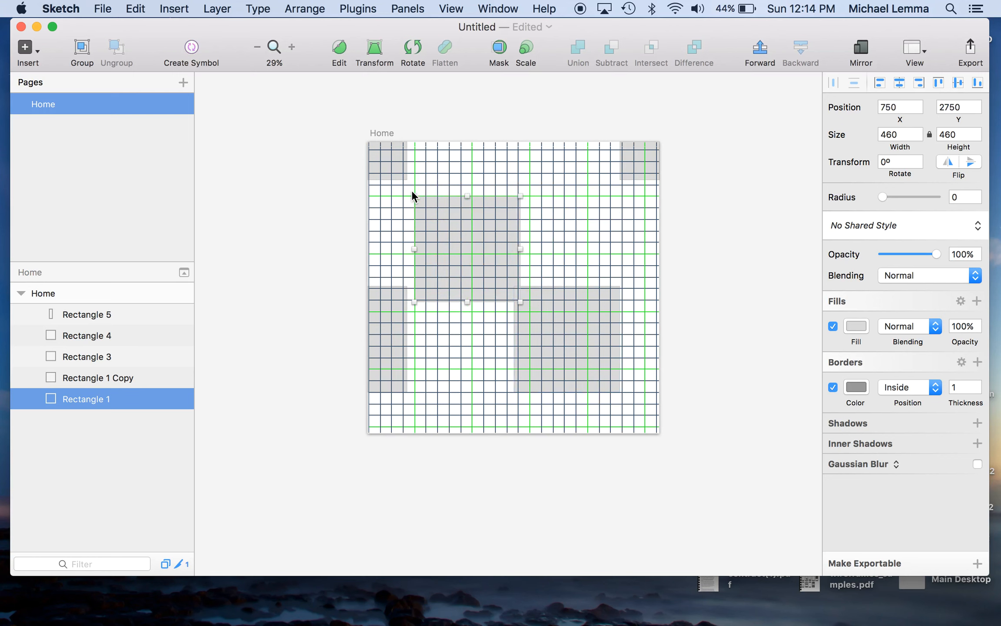
pyautogui.scroll(5, 412, 199)
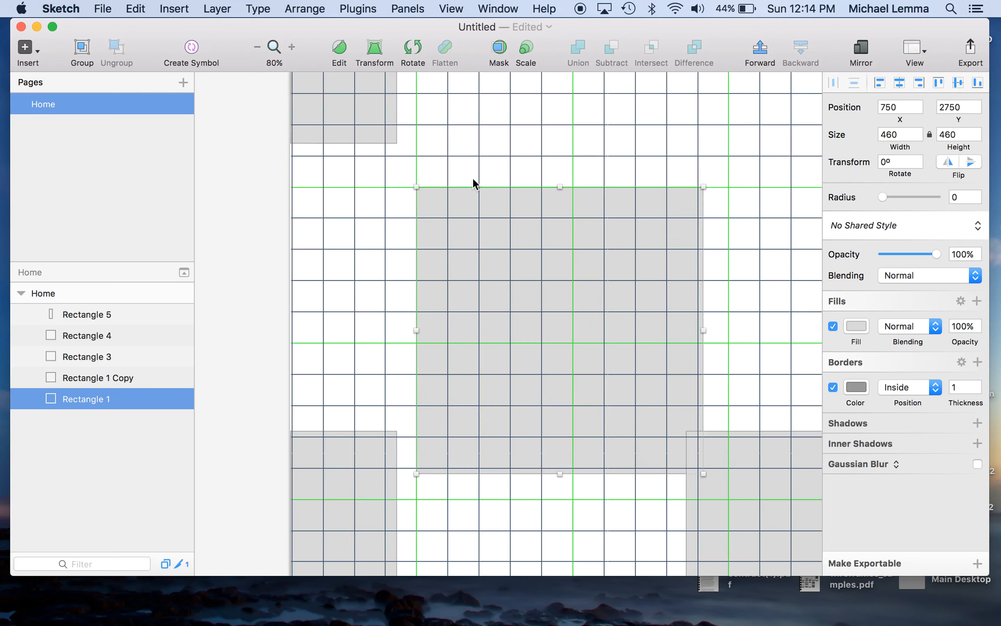
# Hide the grid, and move the selected grey rectangle back to X 722, Y 2681.
pyautogui.click(915, 48)
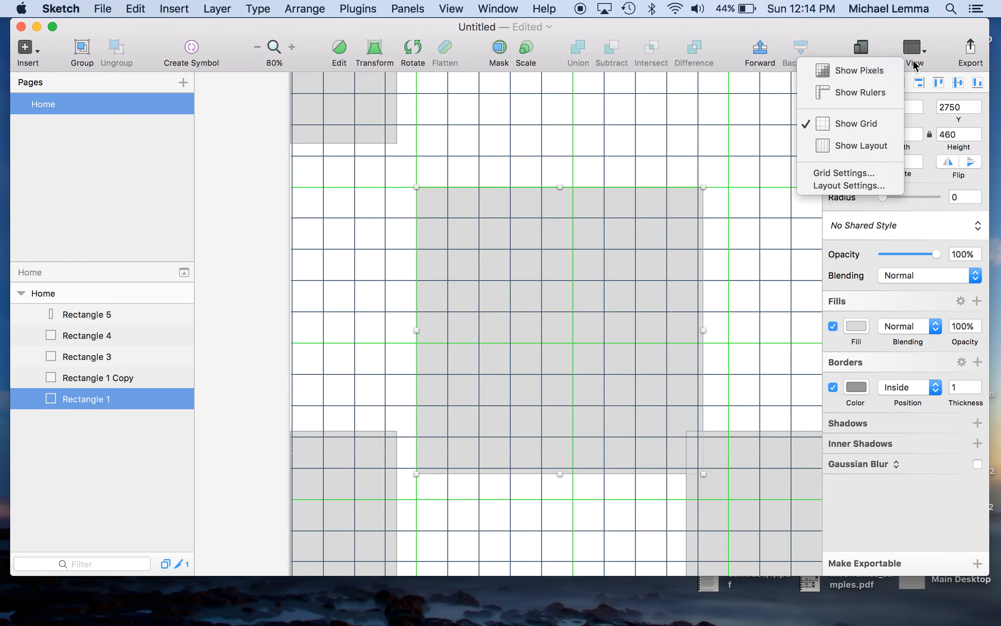
pyautogui.click(685, 241)
pyautogui.click(915, 48)
pyautogui.click(865, 125)
pyautogui.scroll(-5, 662, 217)
pyautogui.moveTo(612, 247); pyautogui.dragTo(610, 230)
# Show the layout columns on the Home artboard, hide them again, and deselect the rectangle.
pyautogui.click(915, 48)
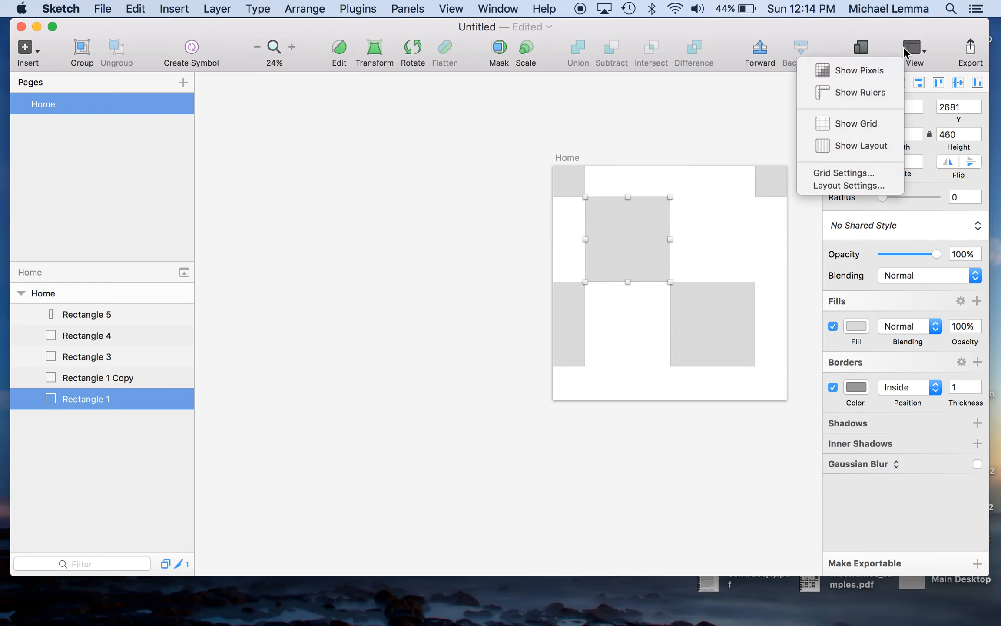
pyautogui.click(824, 148)
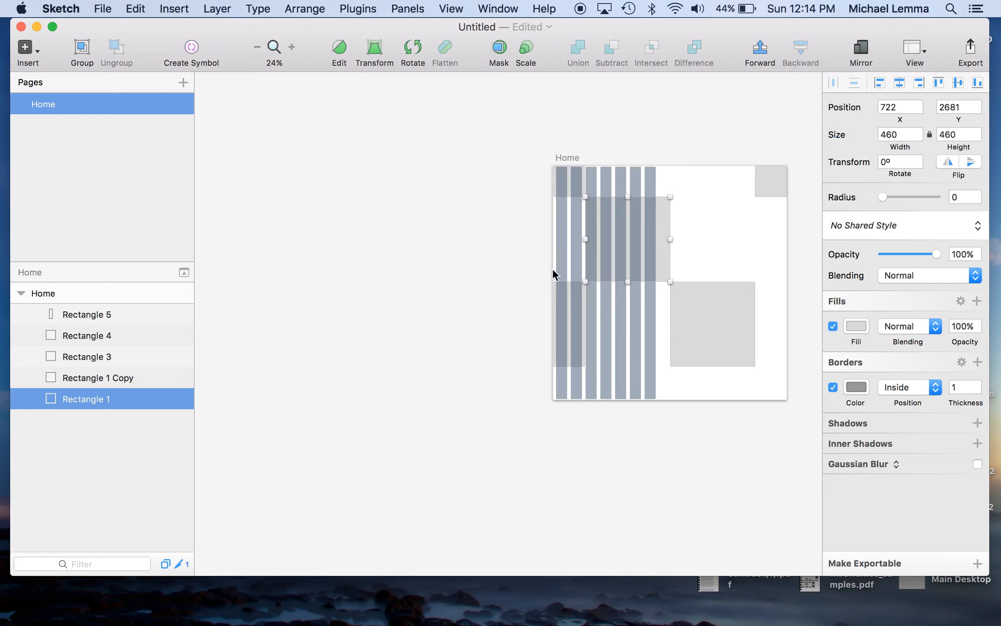
pyautogui.click(911, 50)
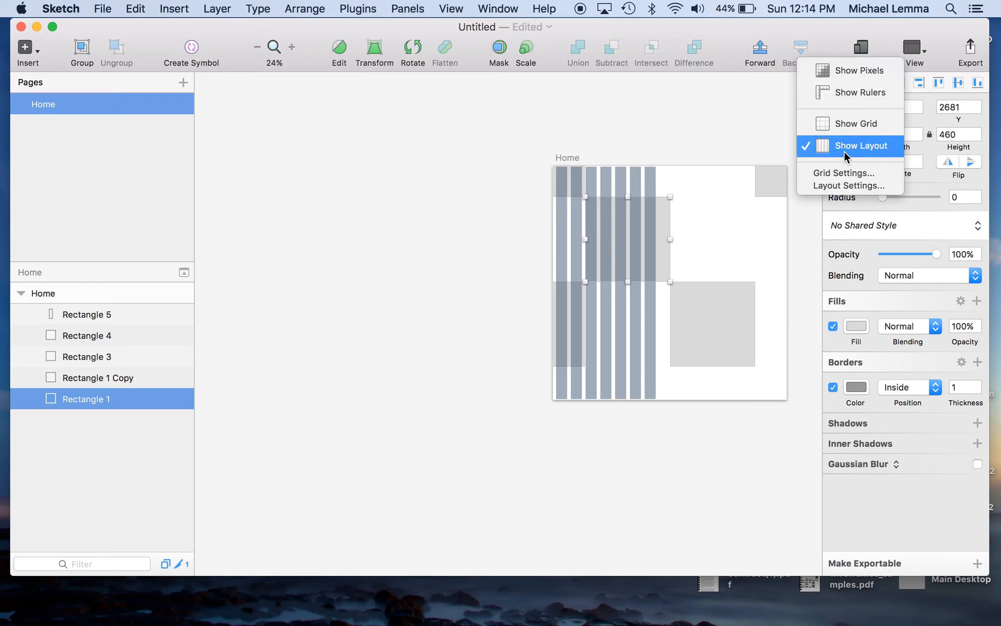
pyautogui.click(844, 150)
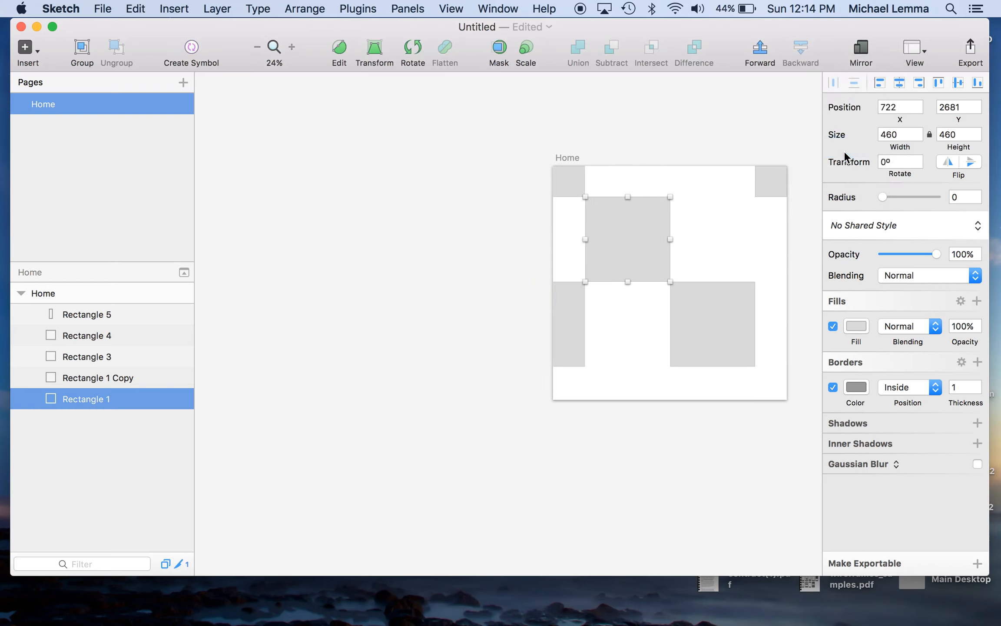
pyautogui.click(691, 187)
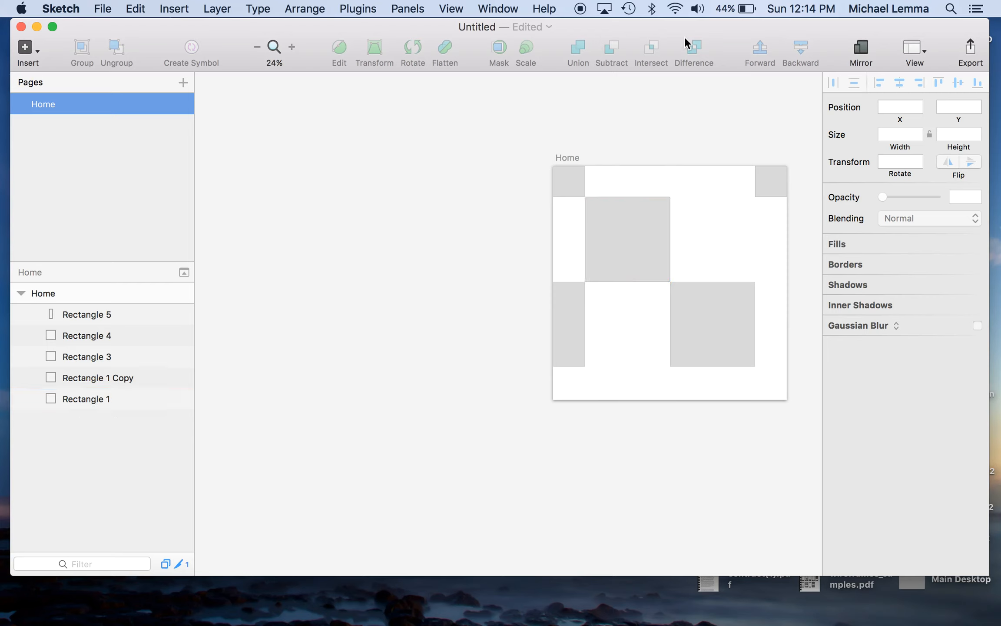
# Review the available canvas display options for guides, rulers, pixels, grid and layout without changing any.
pyautogui.click(910, 45)
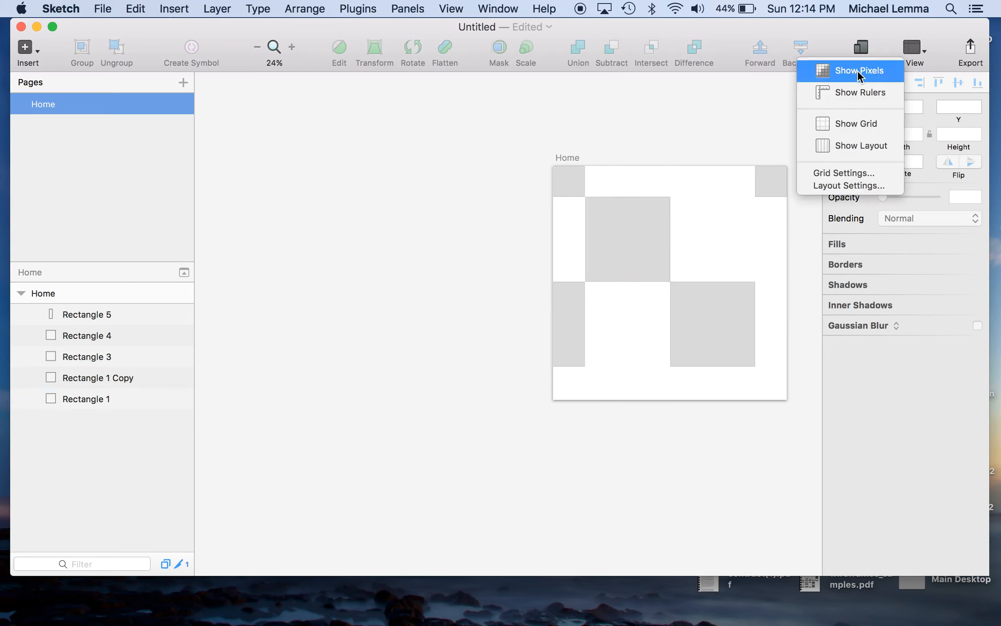
pyautogui.click(535, 127)
pyautogui.click(487, 9)
pyautogui.moveTo(451, 8)
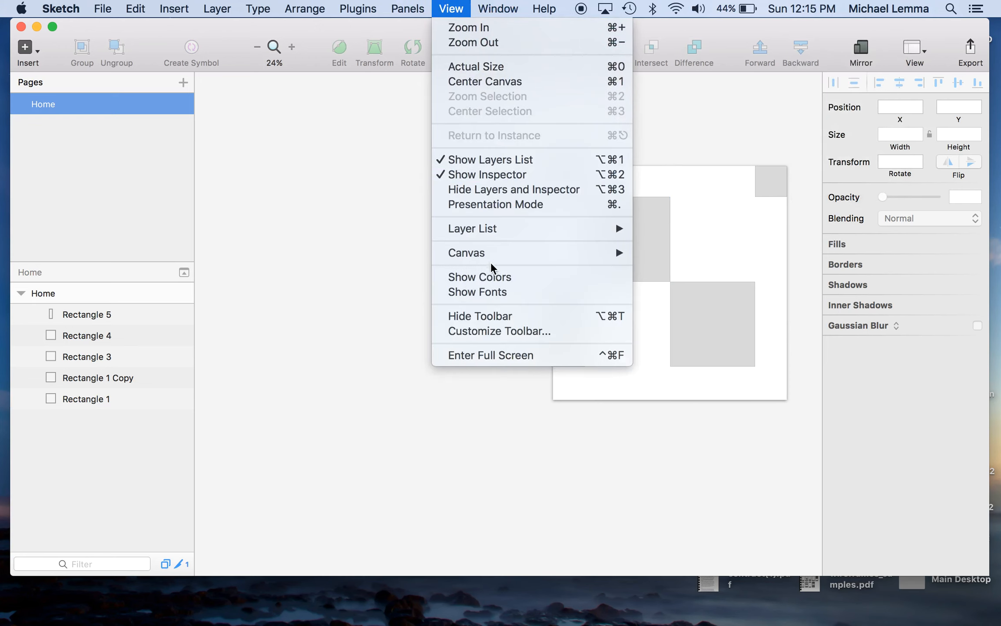
pyautogui.moveTo(496, 252)
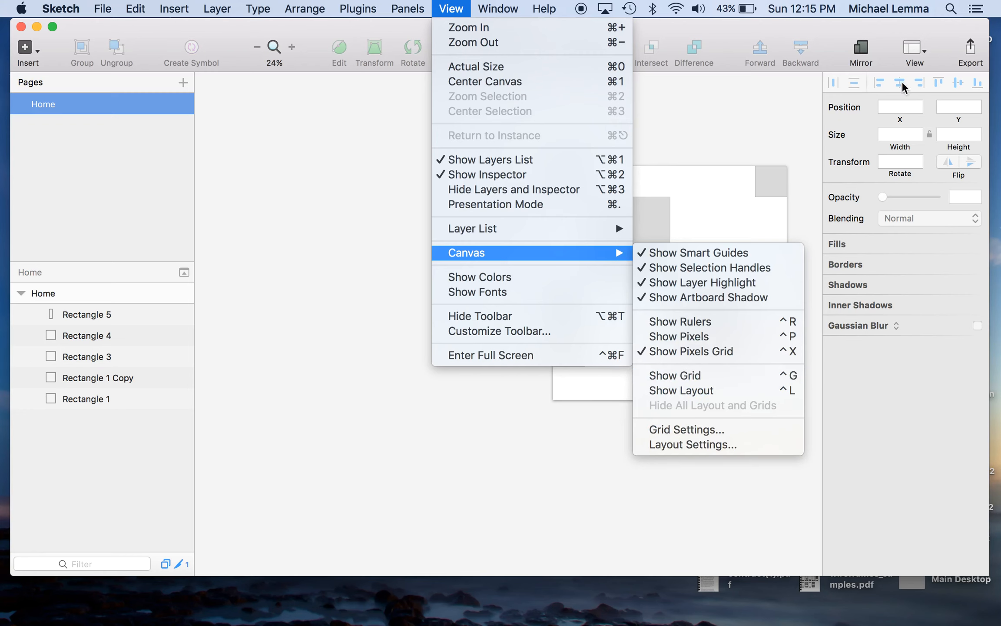
pyautogui.click(462, 450)
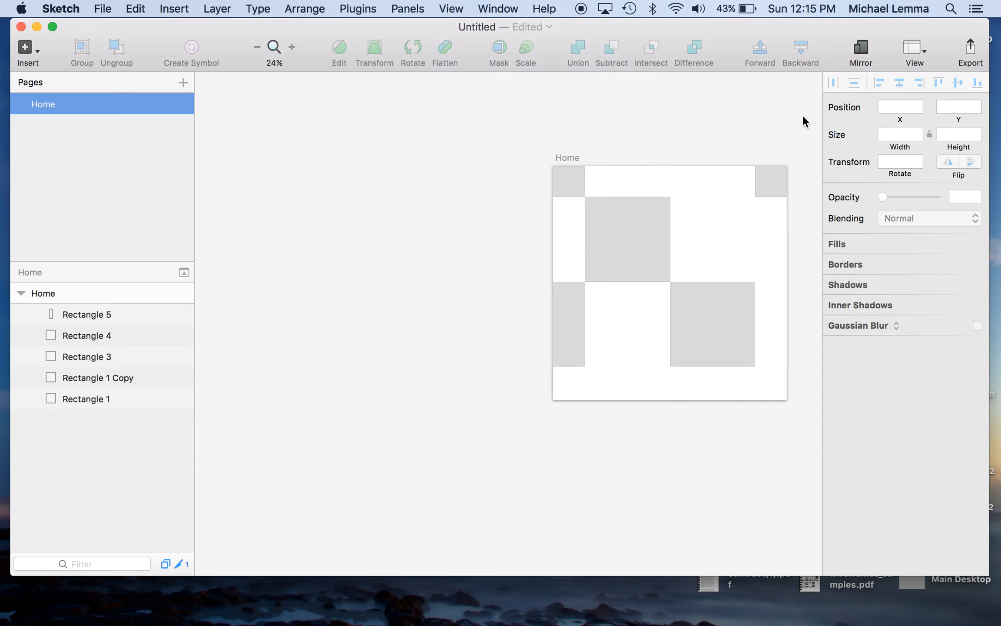
# Show the rulers with their guides again, and look over the horizontal ruler's options without applying any.
pyautogui.click(917, 41)
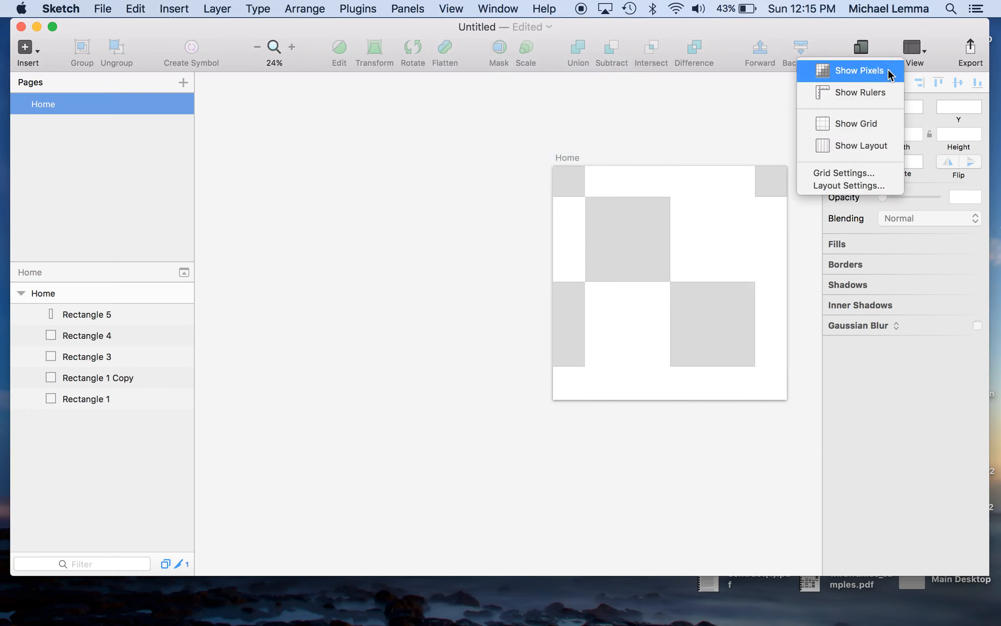
pyautogui.click(889, 90)
pyautogui.rightClick(651, 85)
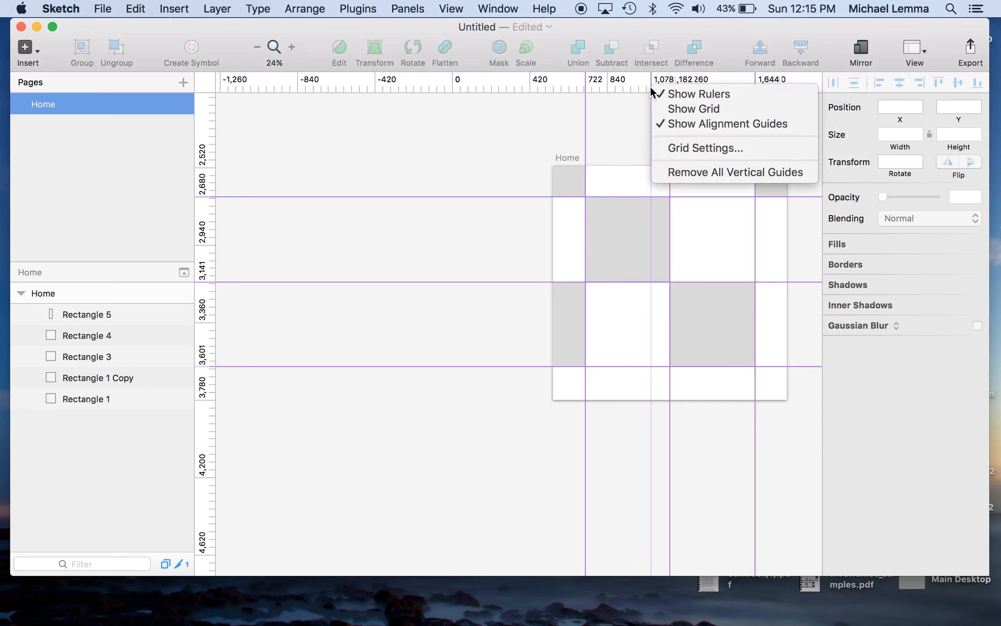
pyautogui.click(922, 35)
pyautogui.click(919, 44)
pyautogui.click(919, 44)
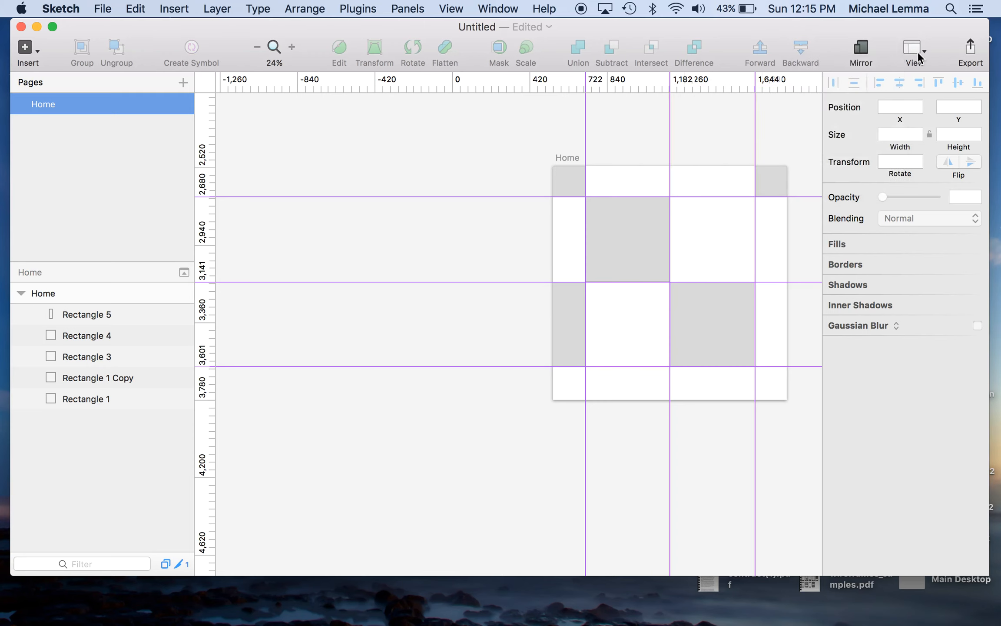
pyautogui.click(452, 8)
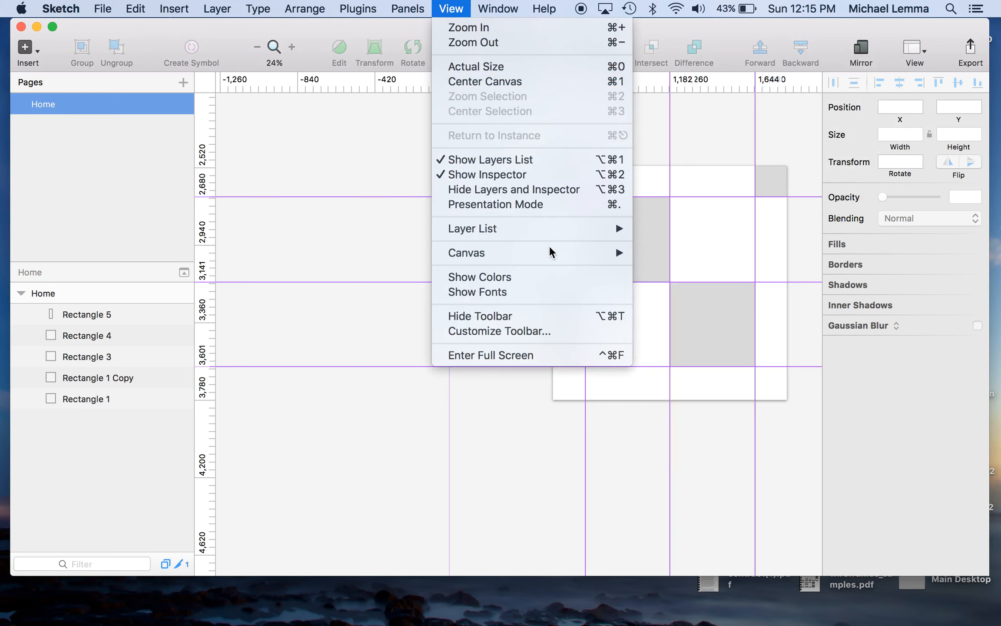
pyautogui.click(338, 211)
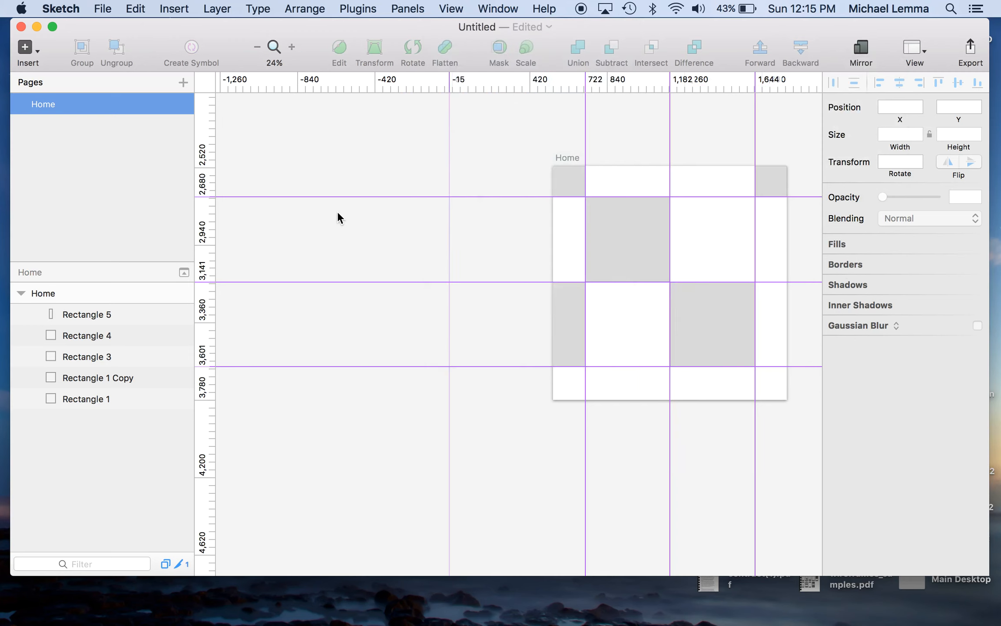